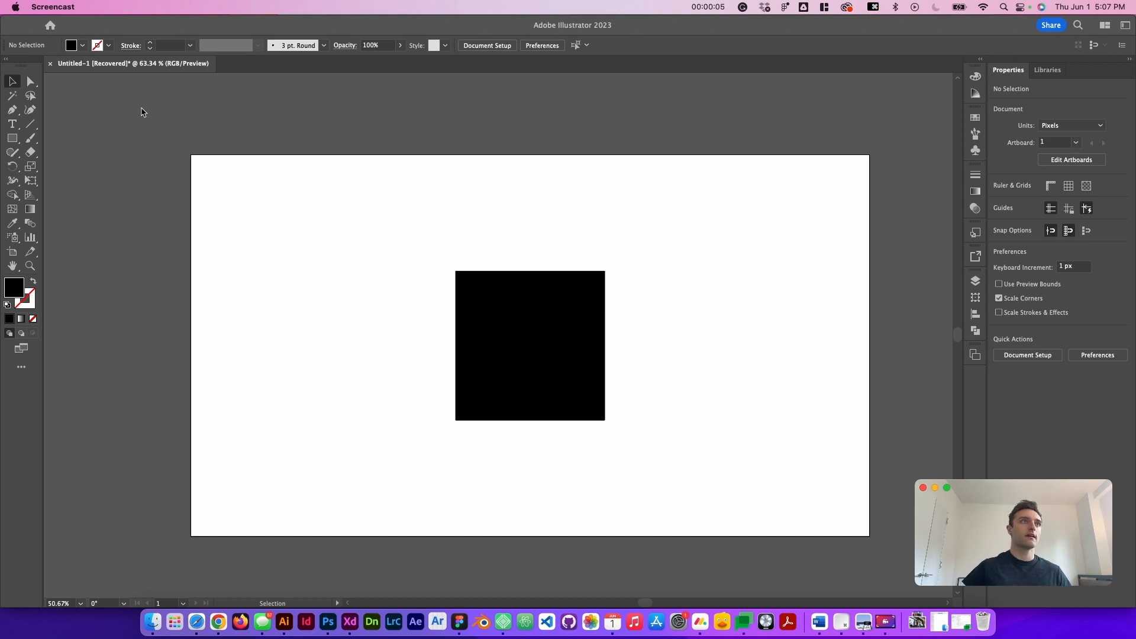
Try moving the whole black square up and slightly to the left with the Selection tool, and undo the move.
click(37, 97)
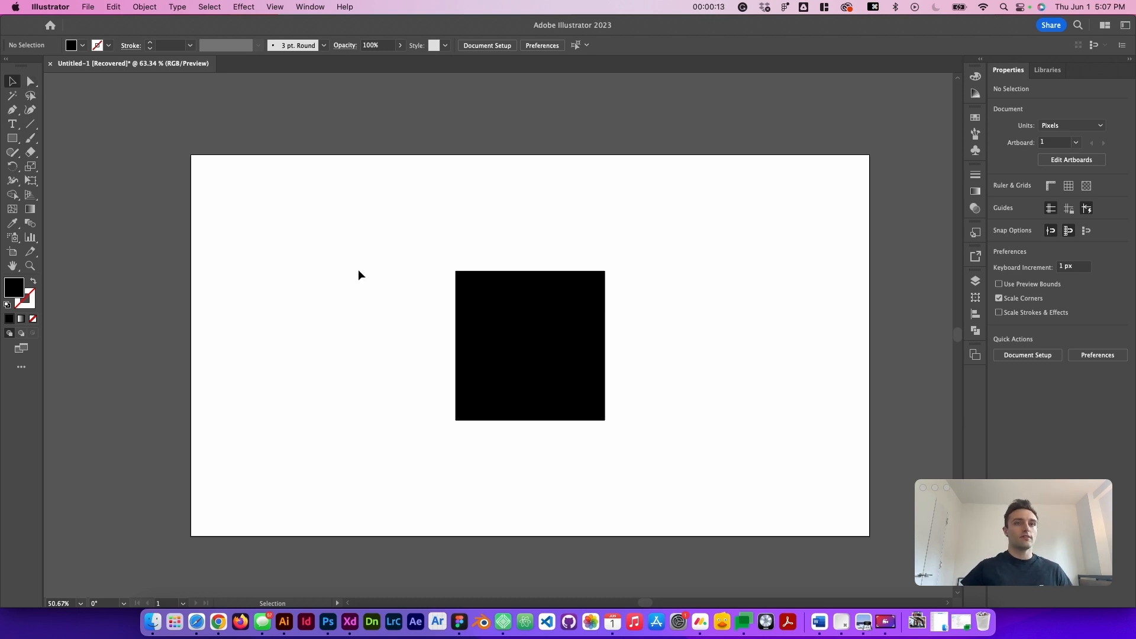
click(569, 318)
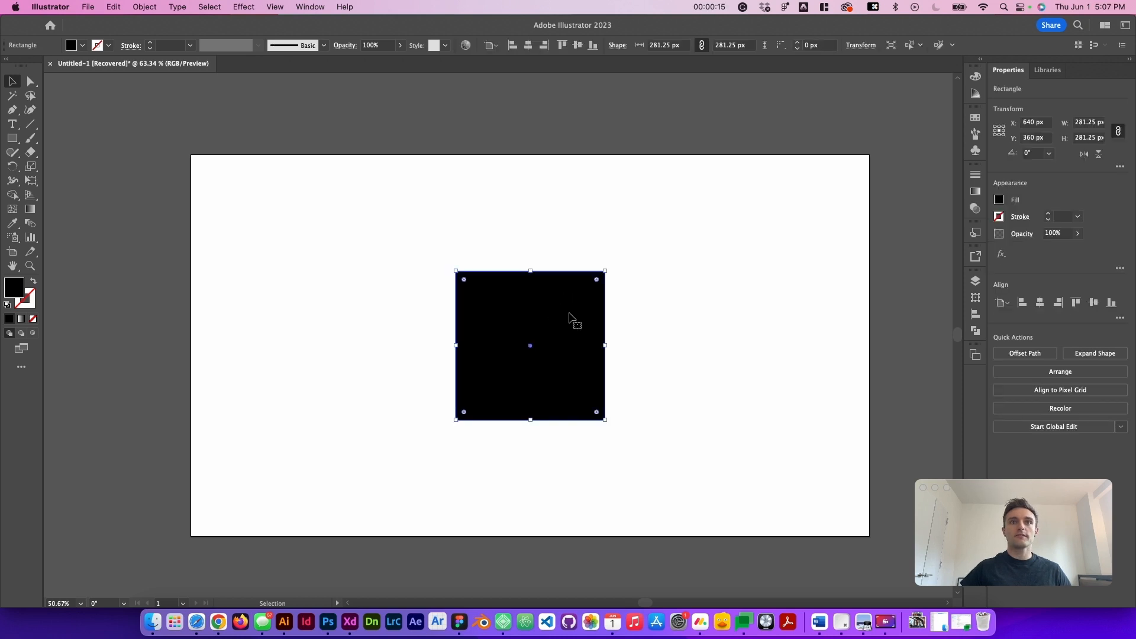
drag(562, 329, 533, 337)
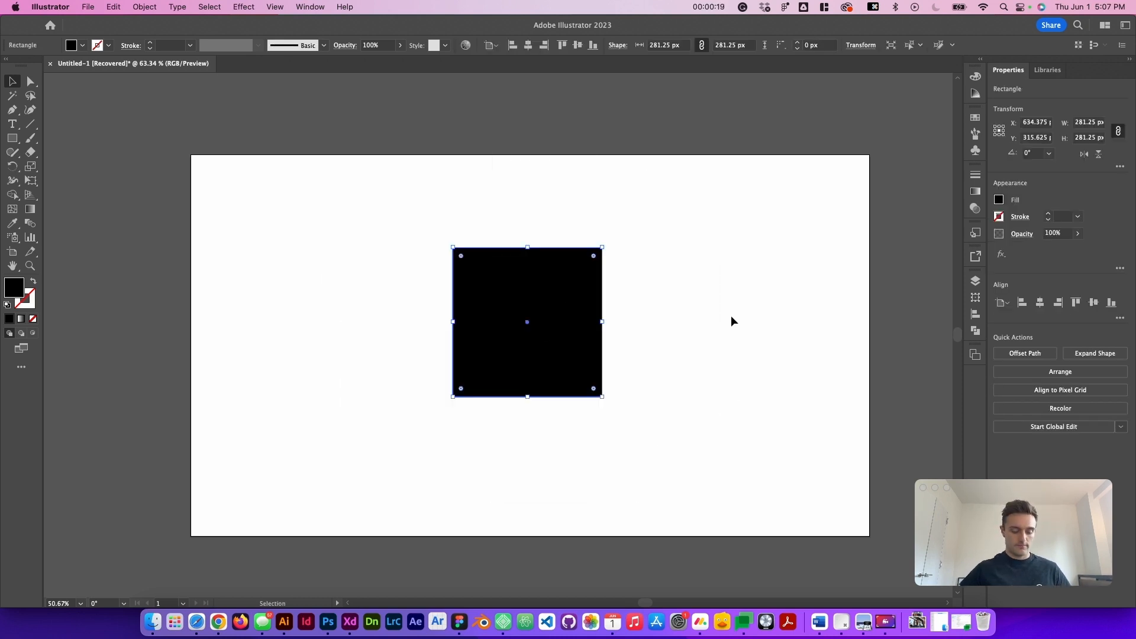
key(super+z)
key(super+z)
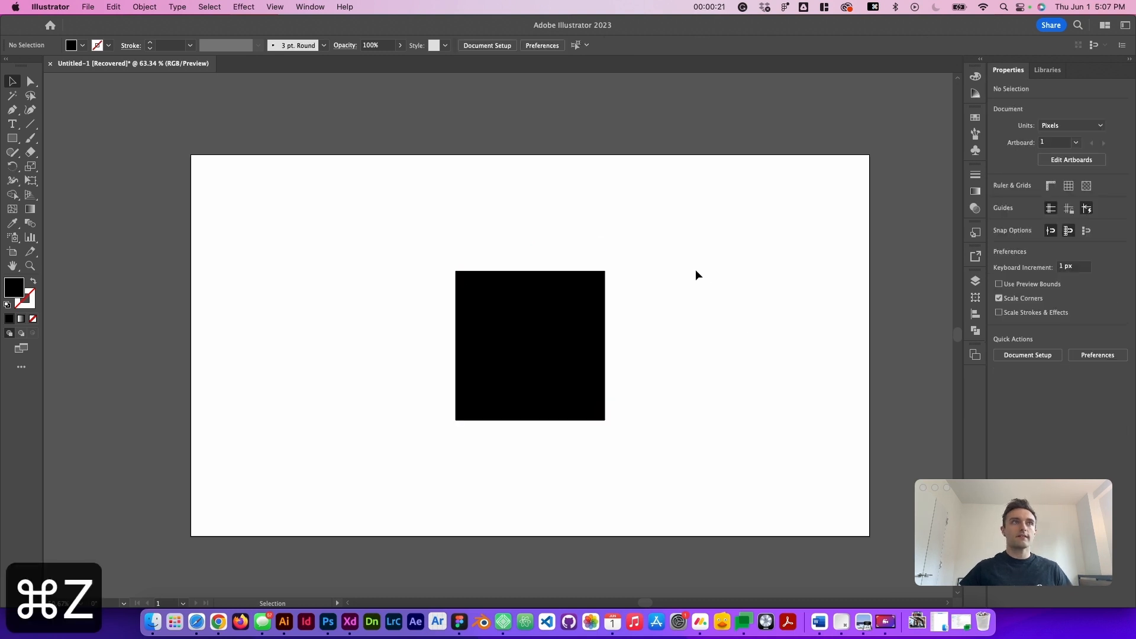
With Direct Selection, move the square's upper-right corner to about X 981, Y 138 px and its upper-left corner to about X 313, Y 125 px.
click(30, 81)
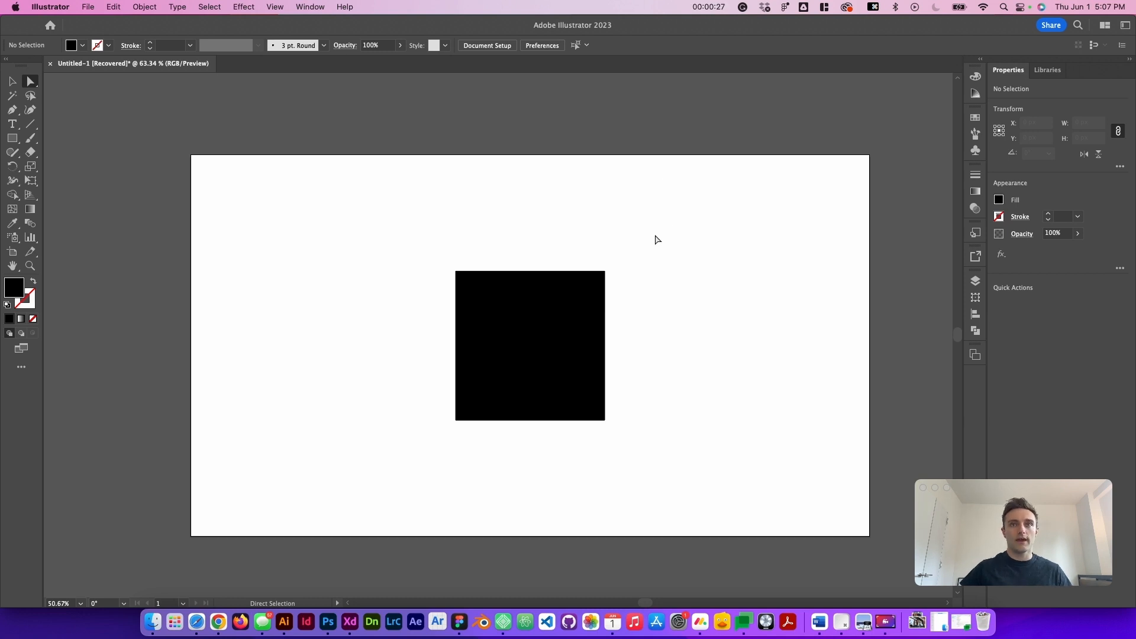
click(604, 271)
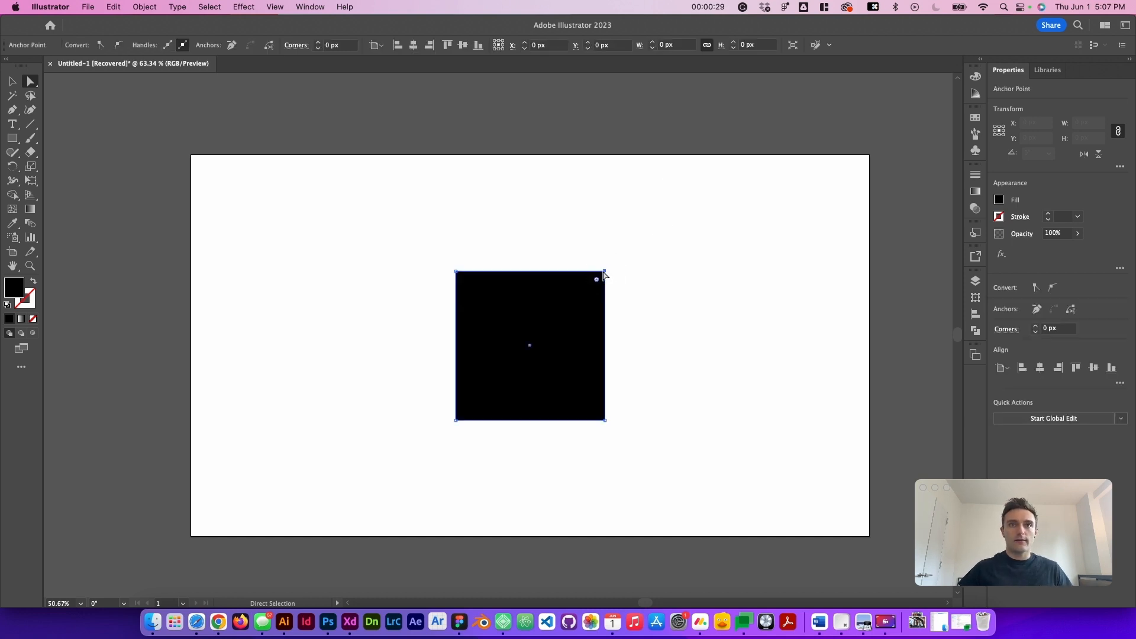
drag(608, 274, 740, 213)
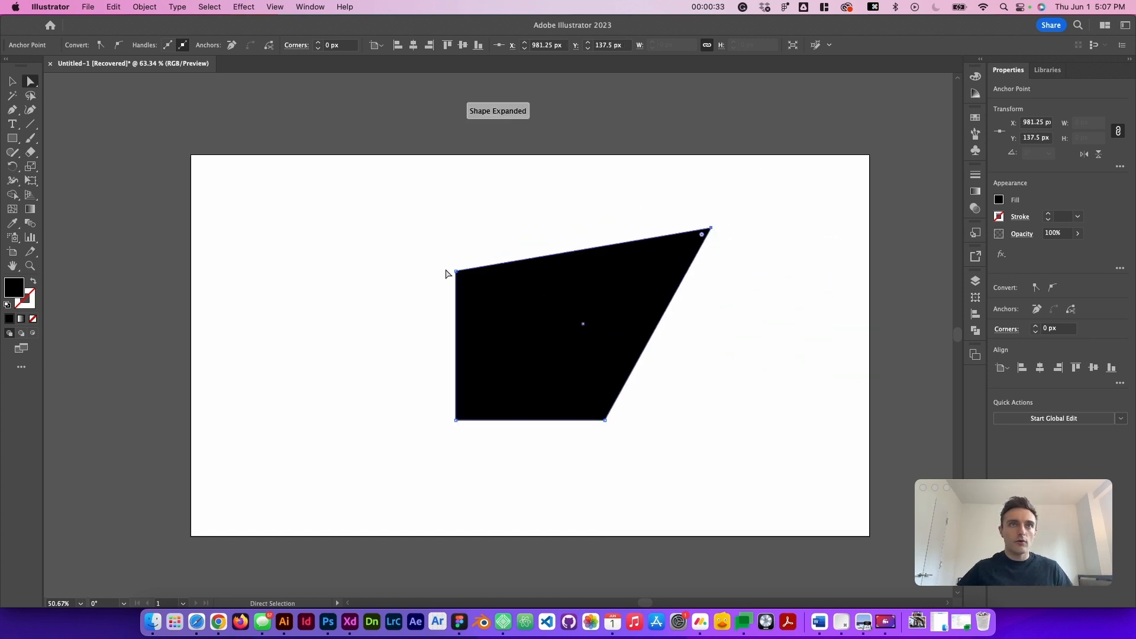
drag(455, 273, 358, 224)
click(409, 368)
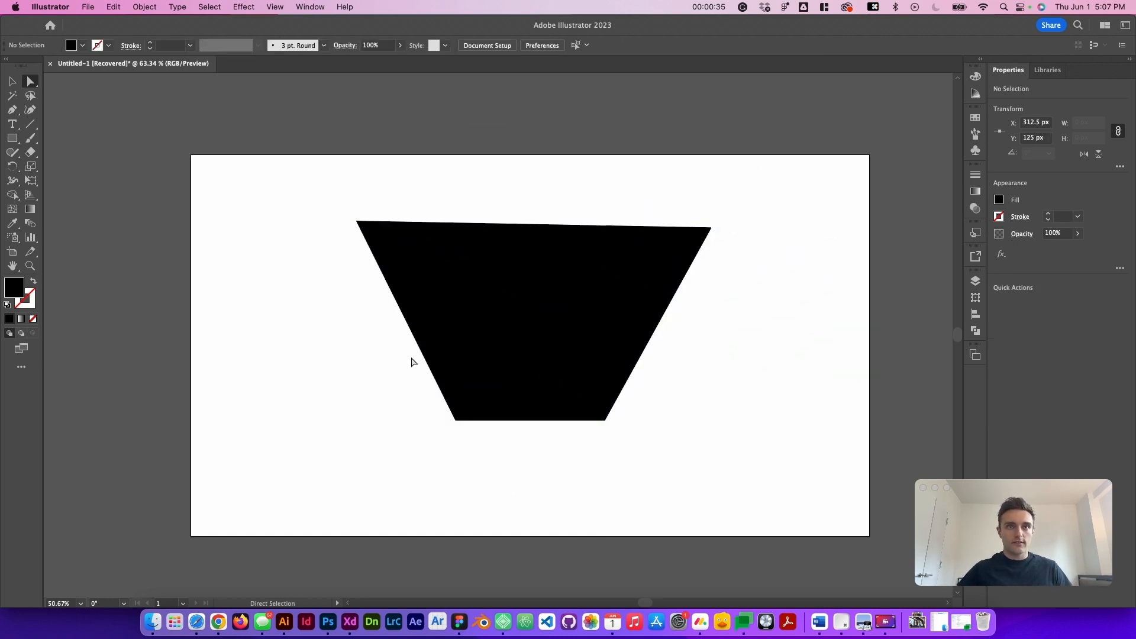
Shift the shape's left edge down and outward, and its upper edge up and to the right, as separate segments.
drag(424, 359, 304, 447)
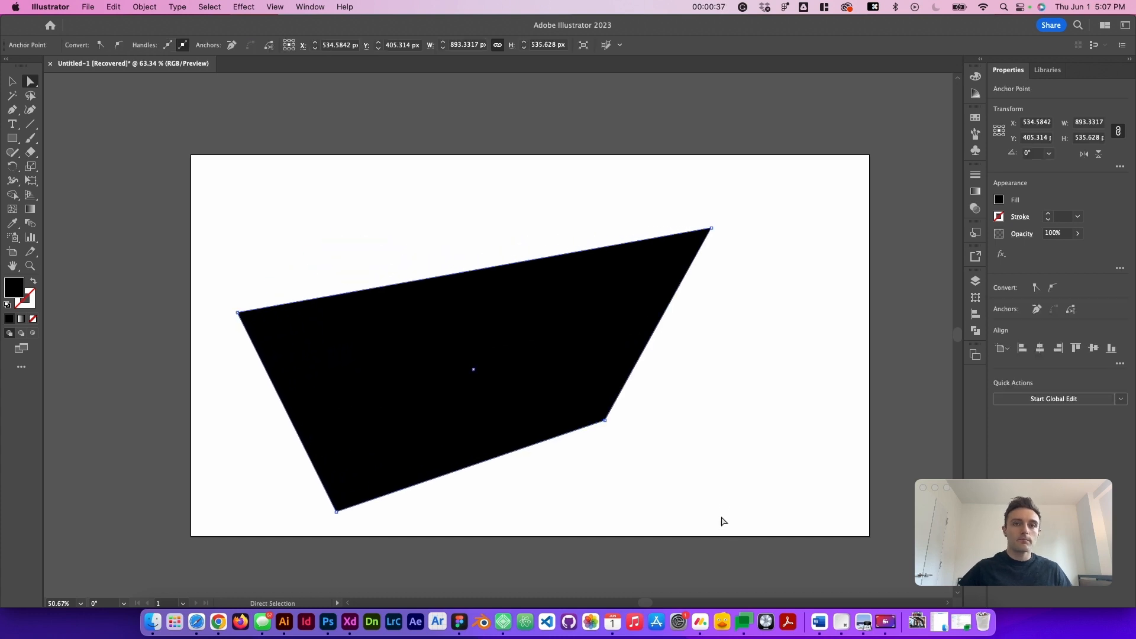
click(700, 451)
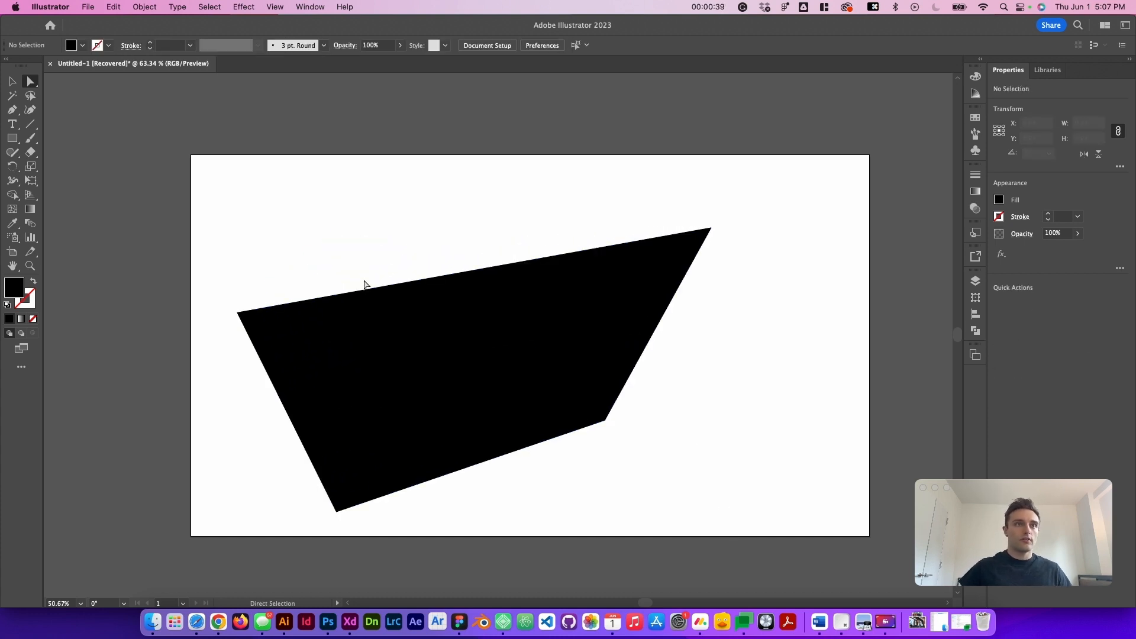
drag(400, 285, 476, 239)
click(438, 202)
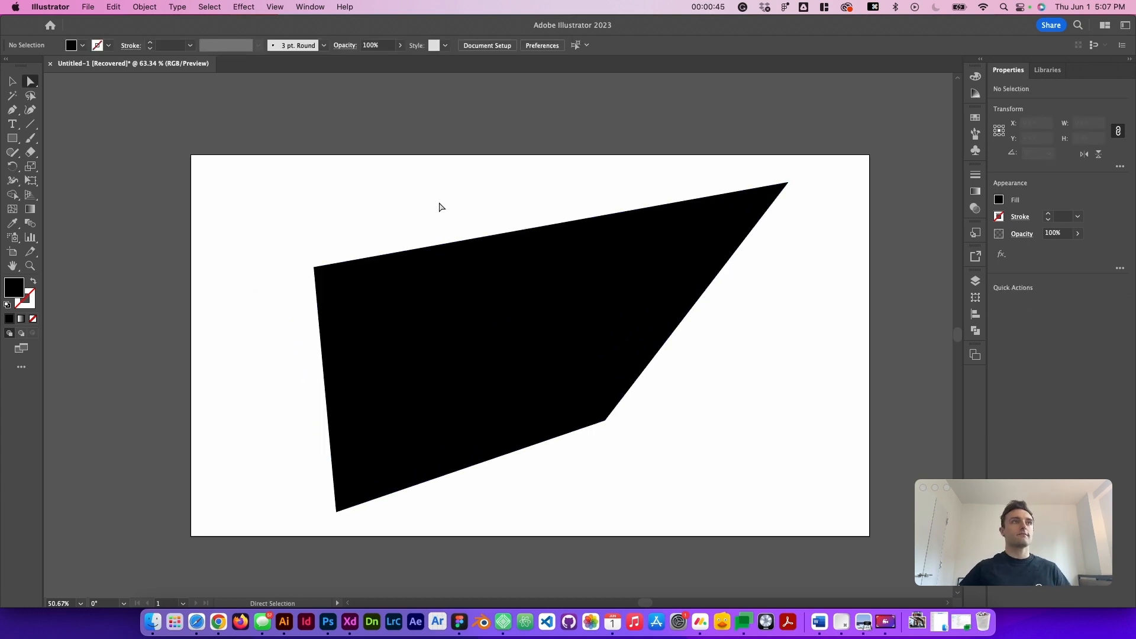
key(v)
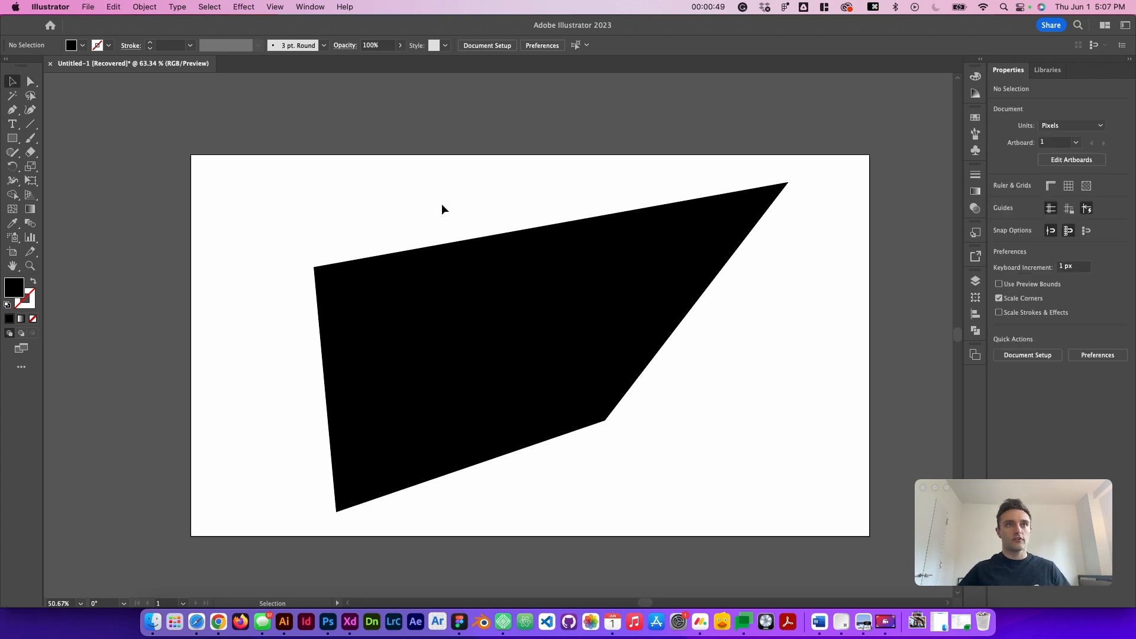
key(a)
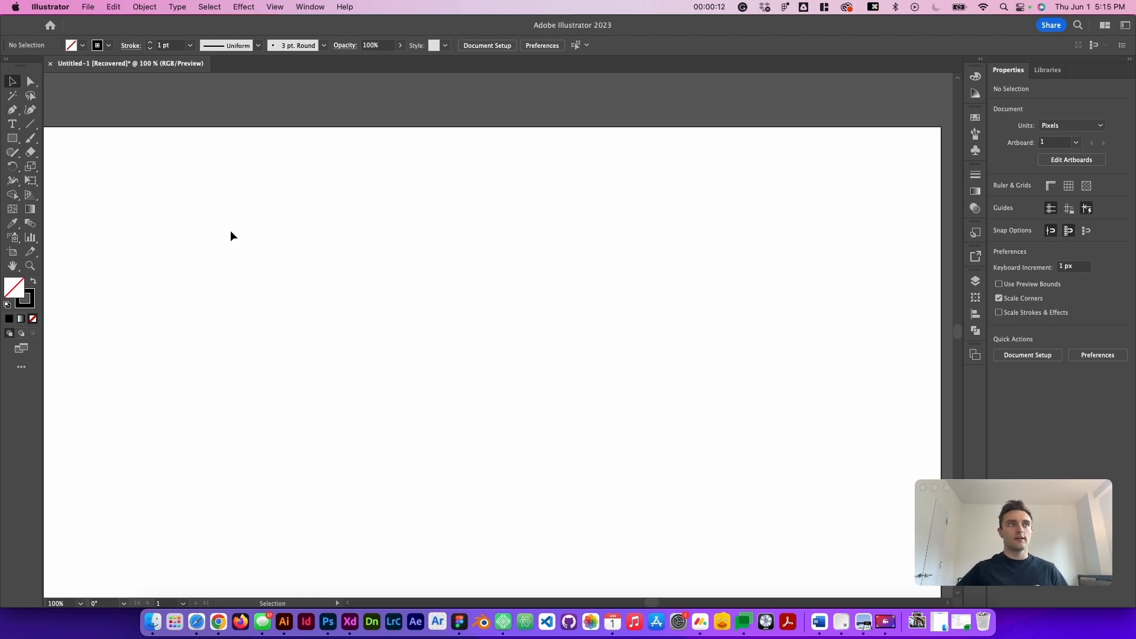
Draw a closed irregular polygon of nine straight-sided corner points on the empty artboard with the Pen tool.
click(13, 111)
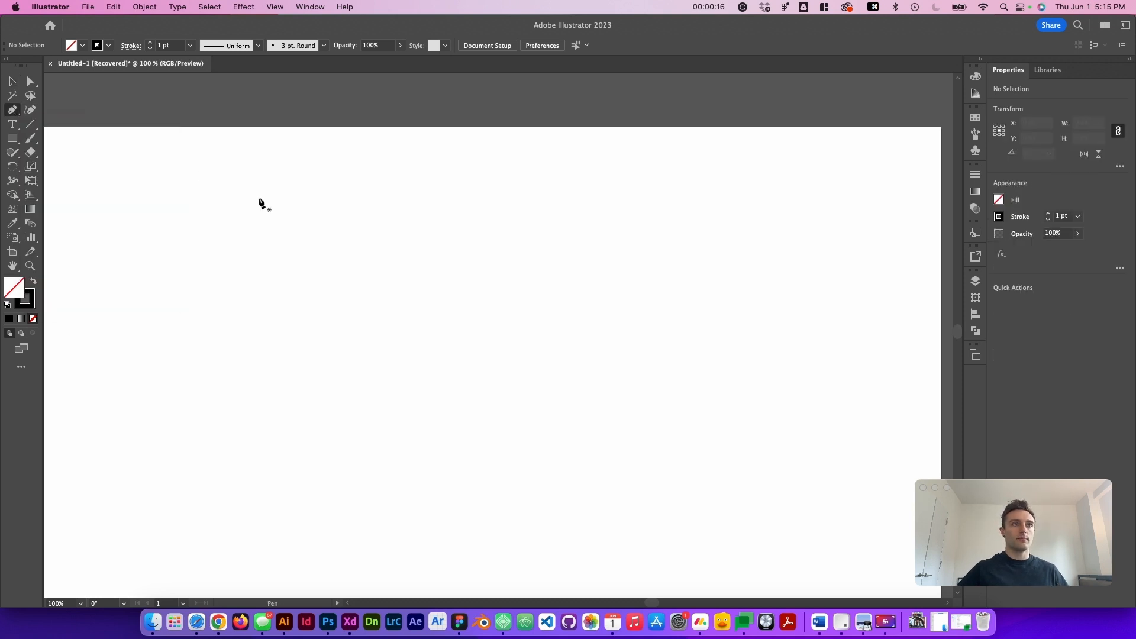
click(264, 237)
click(209, 294)
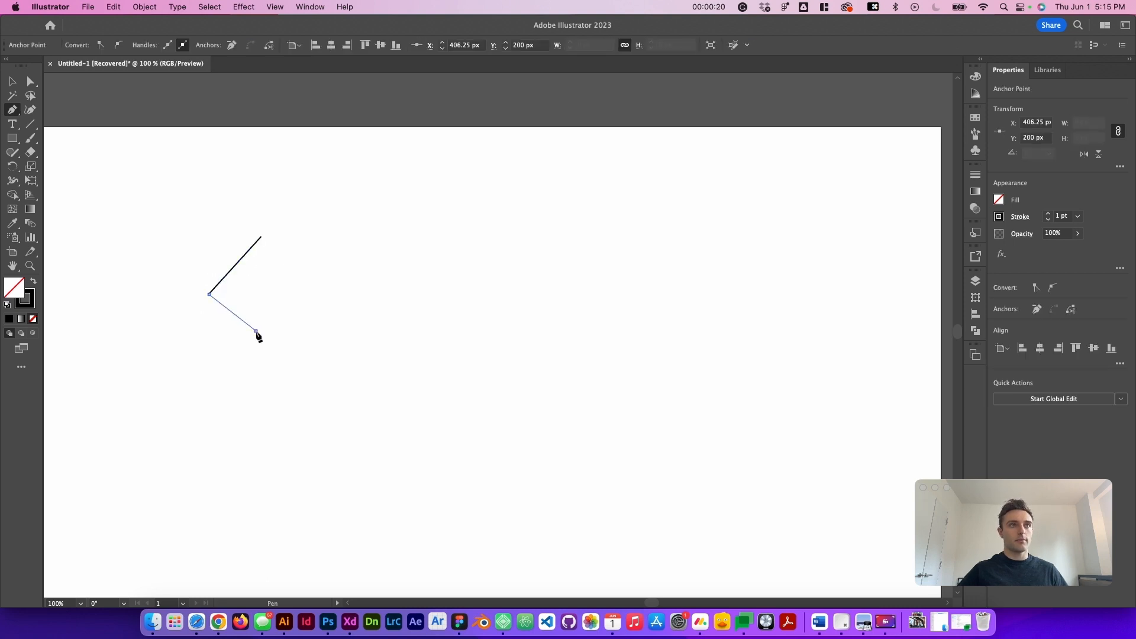
click(256, 331)
click(303, 305)
click(381, 309)
click(413, 362)
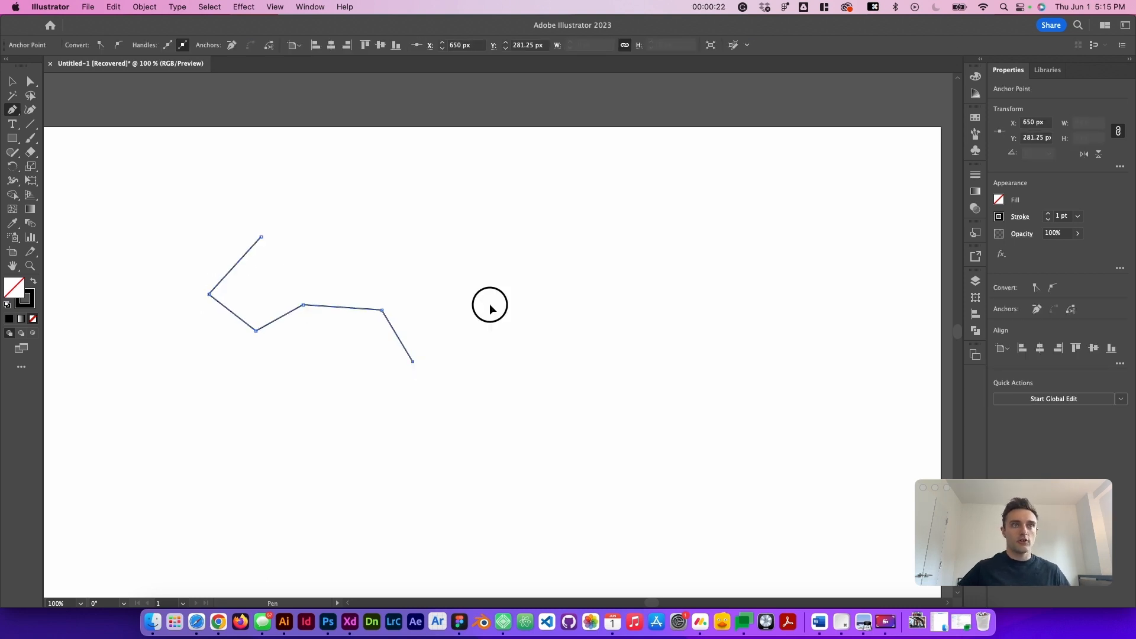
click(492, 305)
click(466, 258)
click(554, 226)
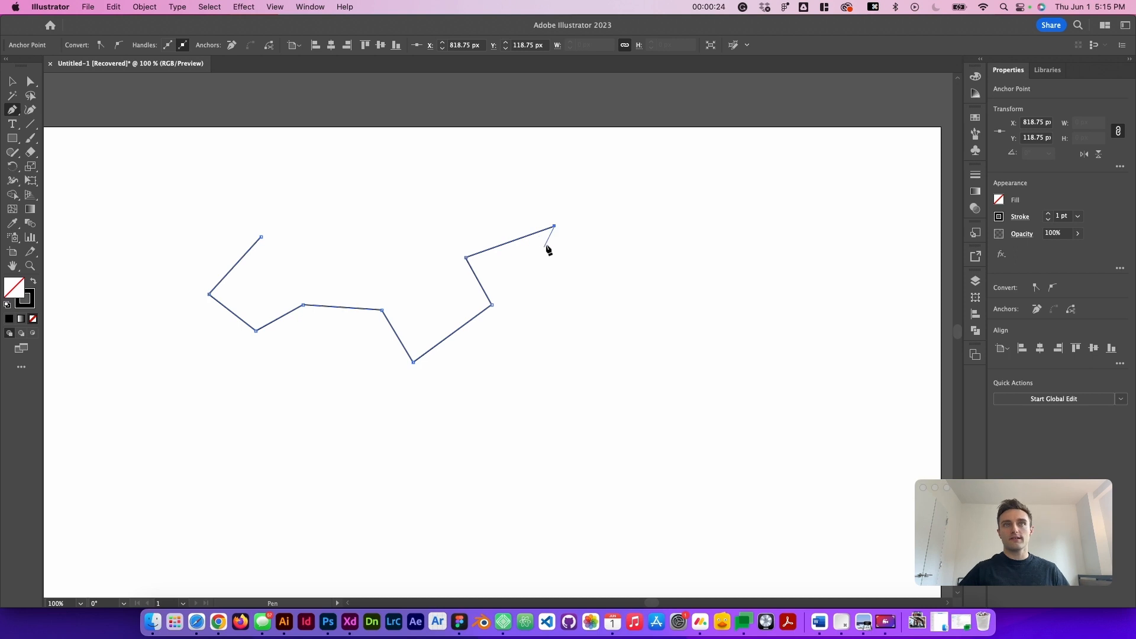
click(261, 236)
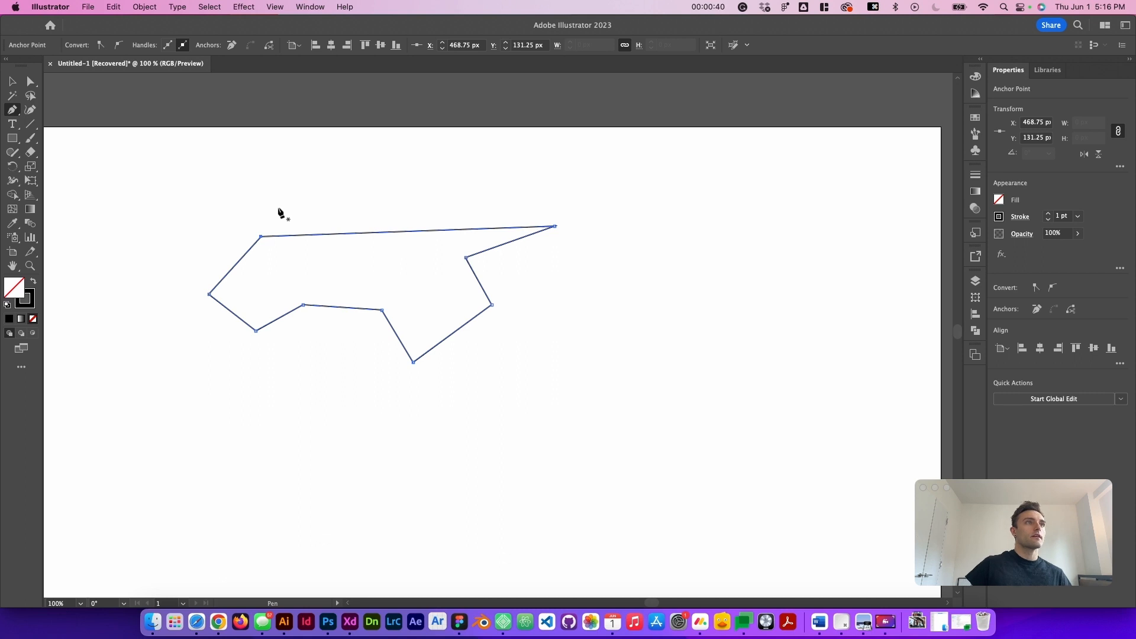
Add anchor points along the polygon's short right-hand edge with the Add Anchor Point tool, including one near its lower end.
click(13, 112)
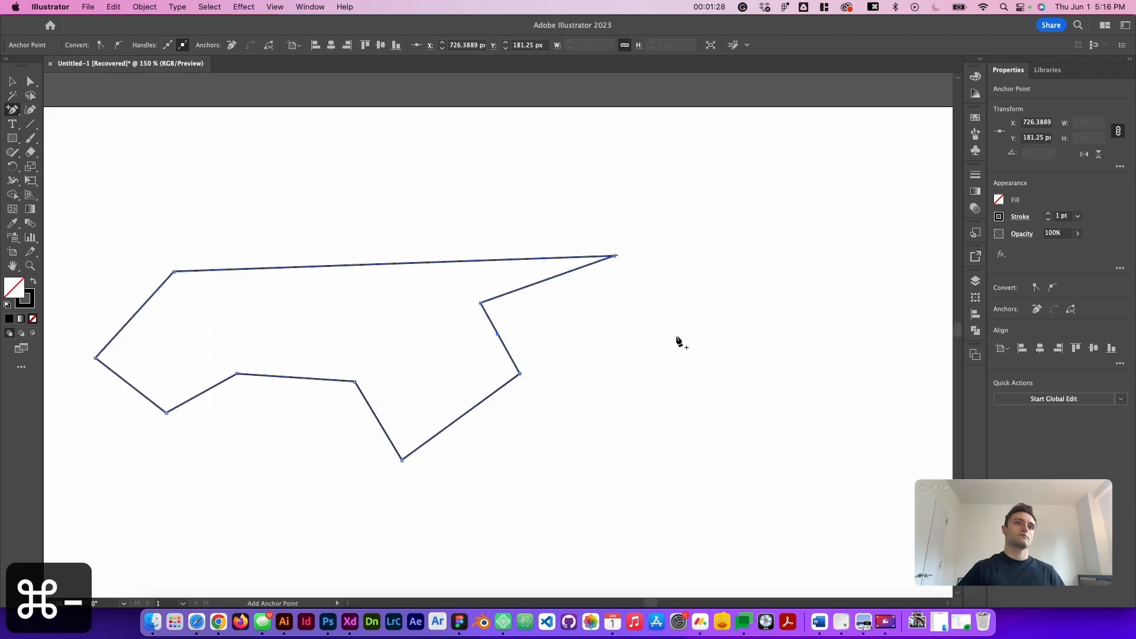
scroll(679, 342, left, 5)
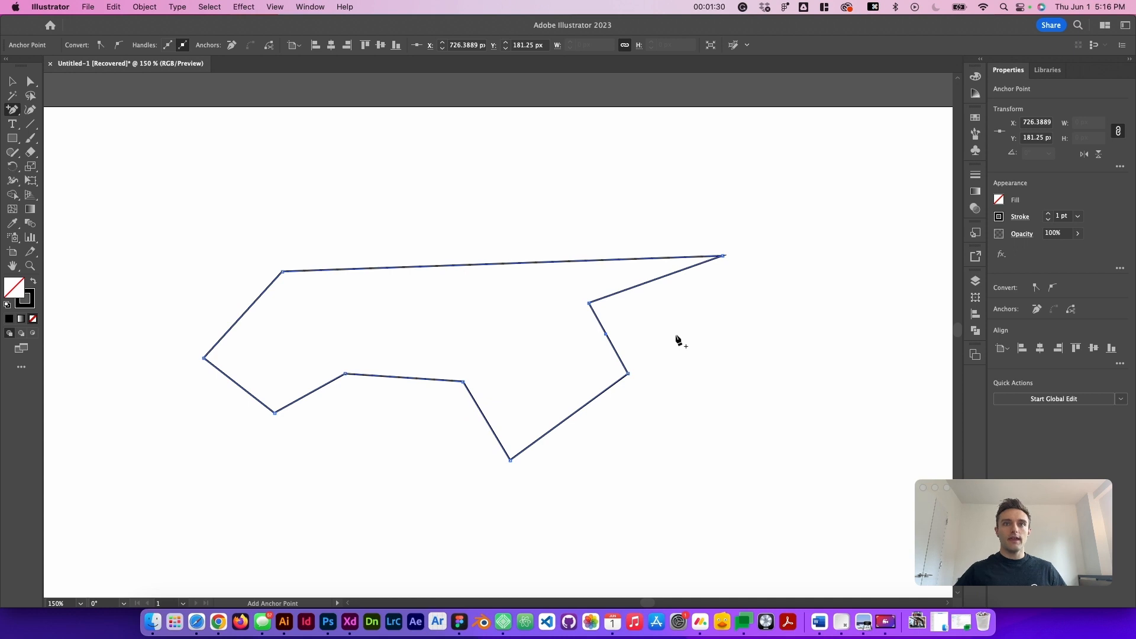
scroll(681, 343, left, 4)
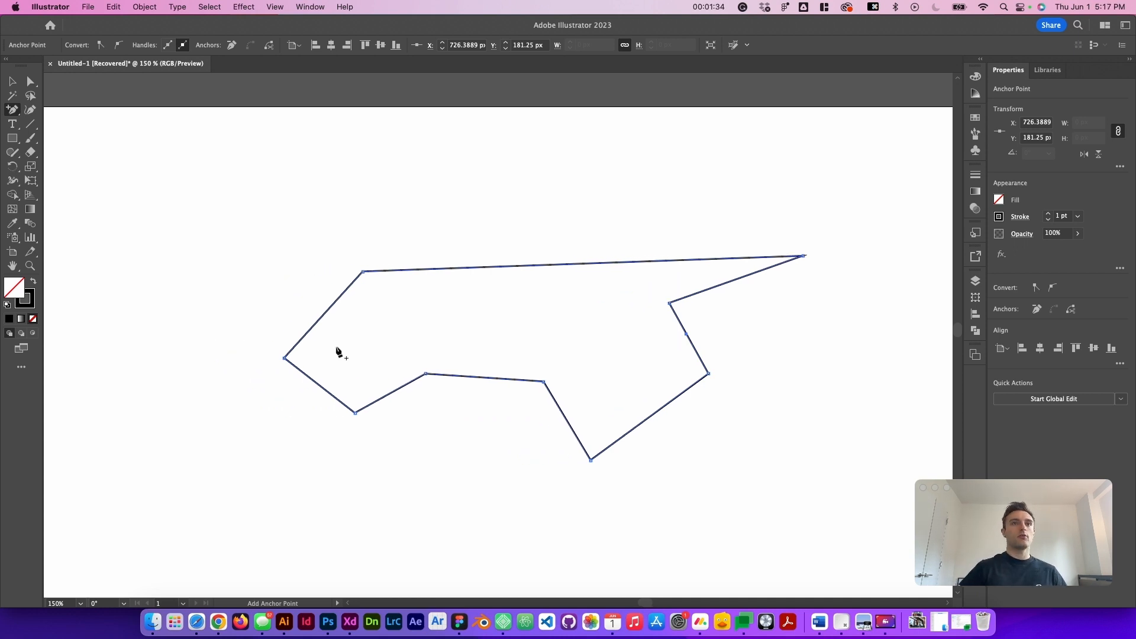
key(super+equal)
key(super+equal)
key(super+equal)
key(super+equal)
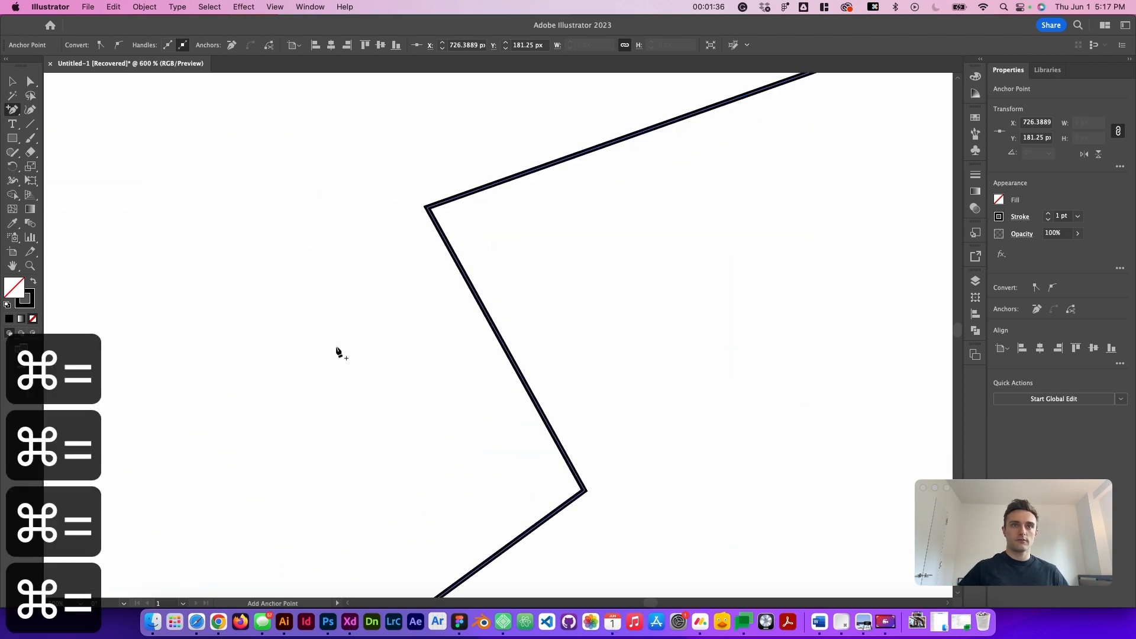
click(537, 404)
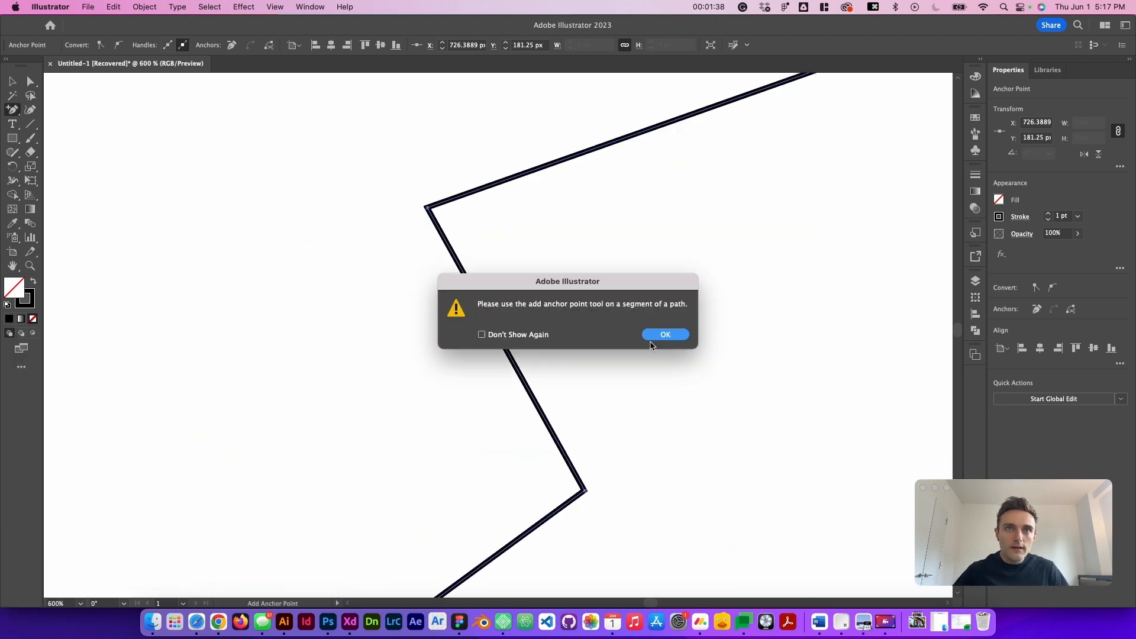
key(Return)
click(553, 434)
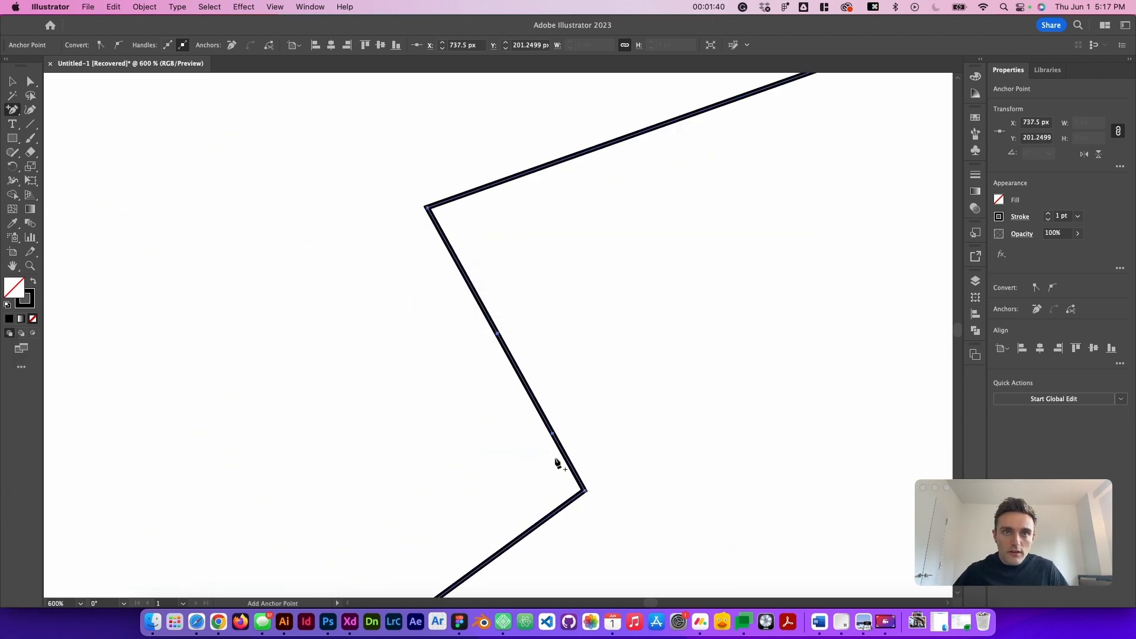
Add two anchor points to the long lower-right diagonal edge and one to the slanted edge left of the lowest corner.
click(519, 538)
scroll(455, 562, down, 5)
scroll(456, 562, left, 5)
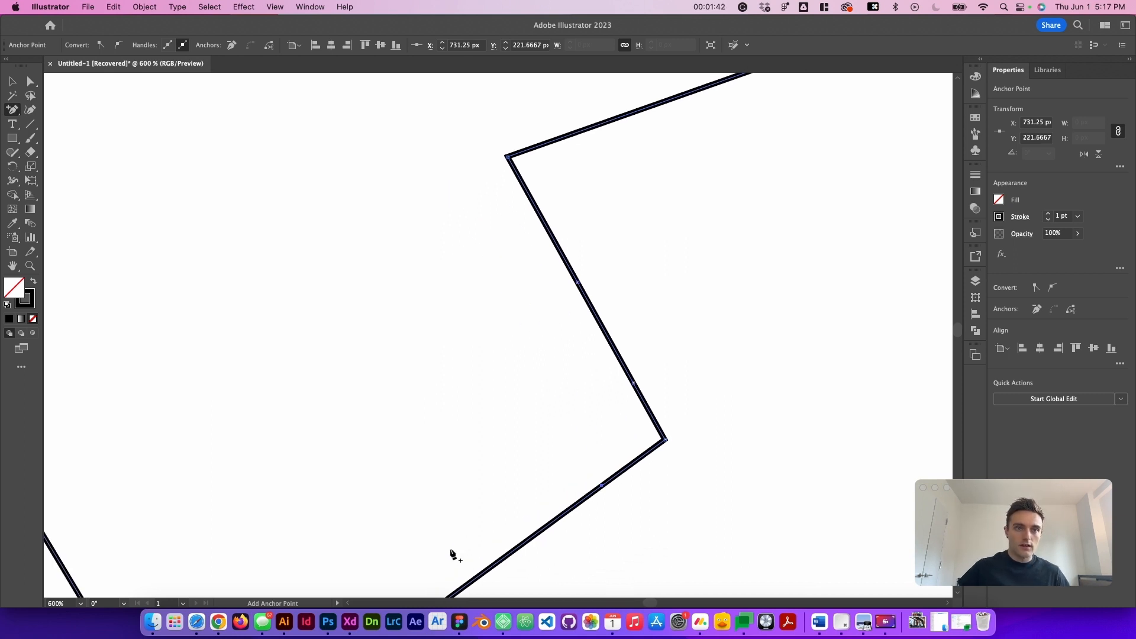
click(468, 548)
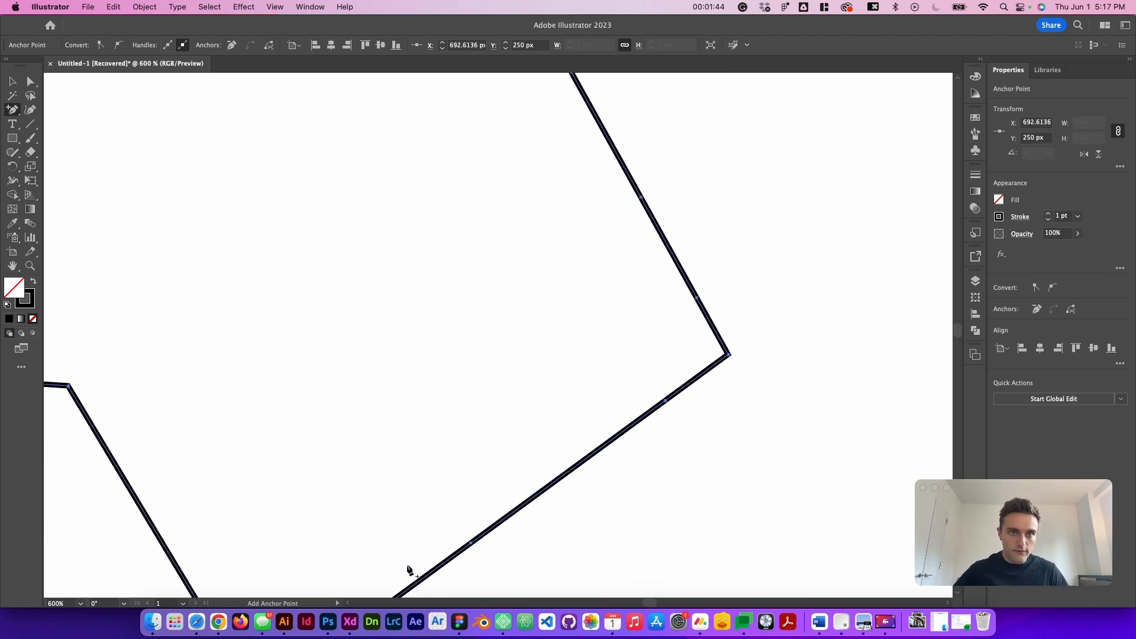
scroll(414, 565, down, 3)
scroll(414, 566, left, 3)
click(247, 436)
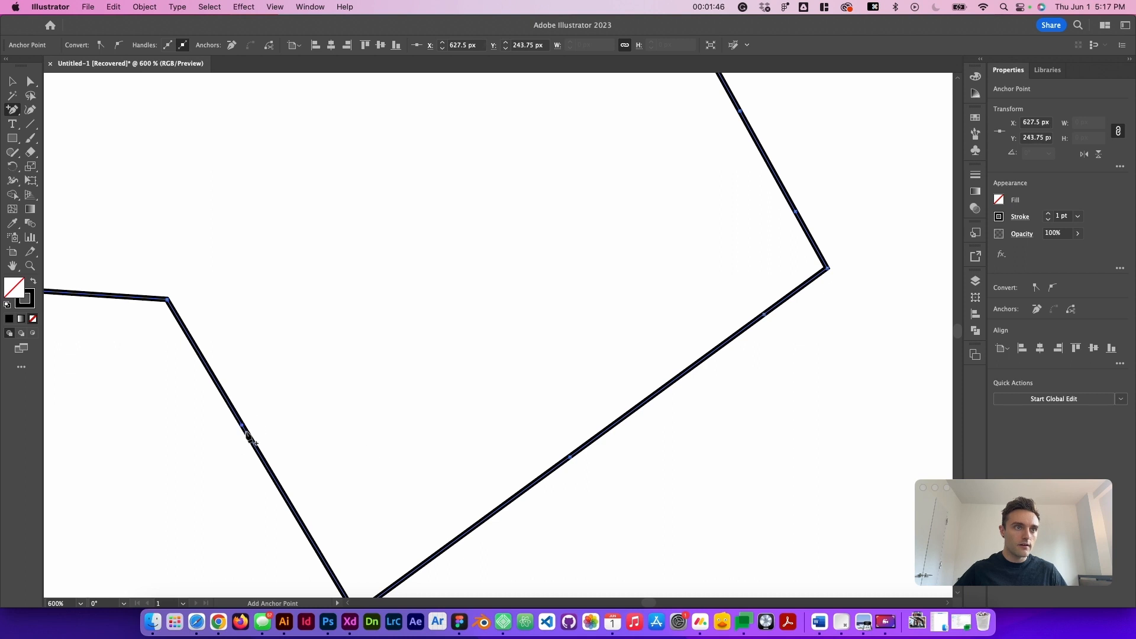
Remove the extra anchor points from the two edges meeting at the lowest corner with the Delete Anchor Point tool.
key(super+minus)
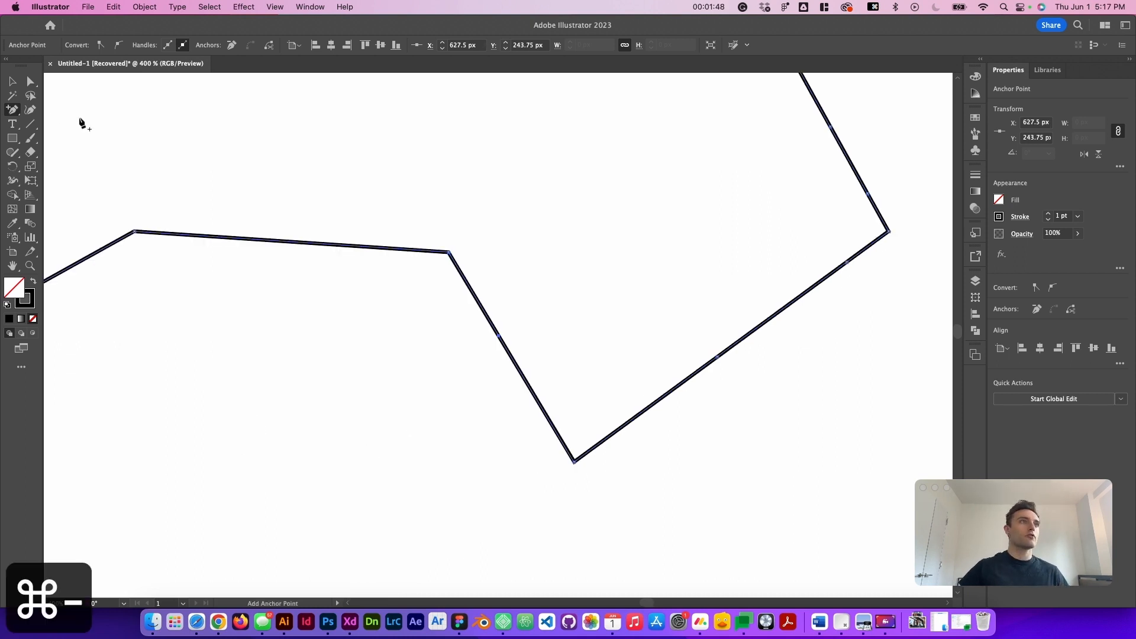
click(12, 109)
click(88, 138)
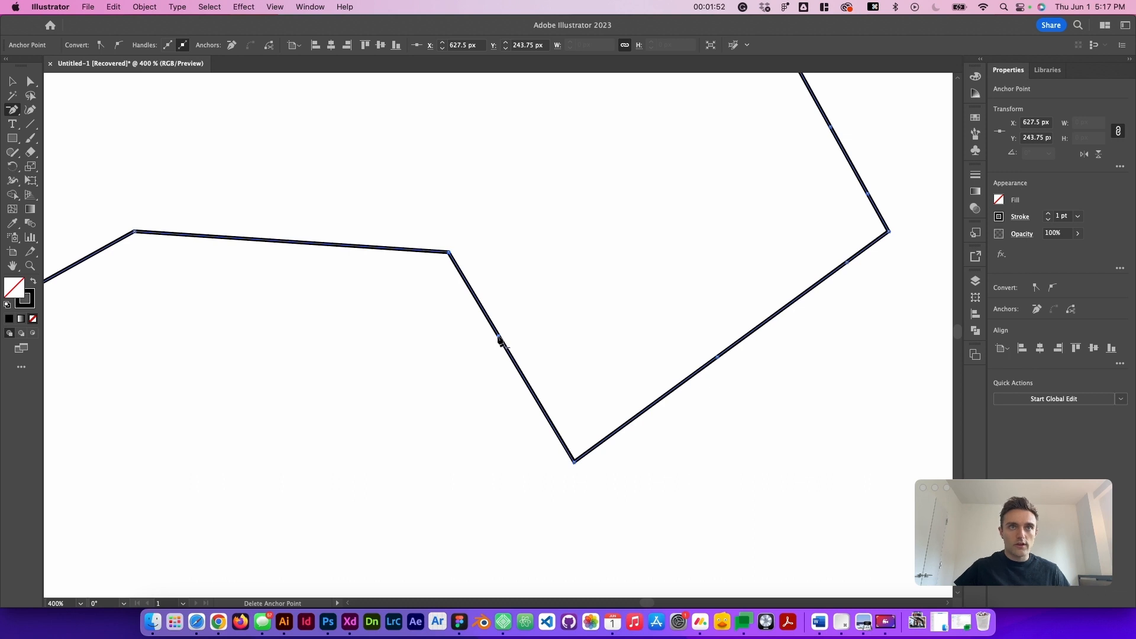
click(500, 342)
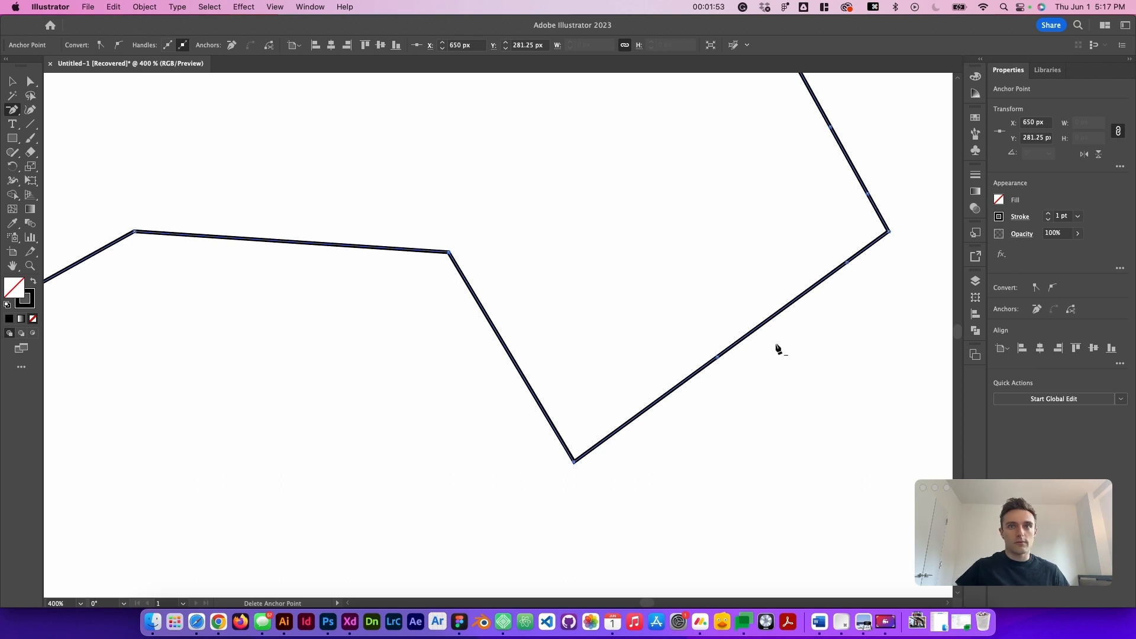
click(717, 358)
click(848, 267)
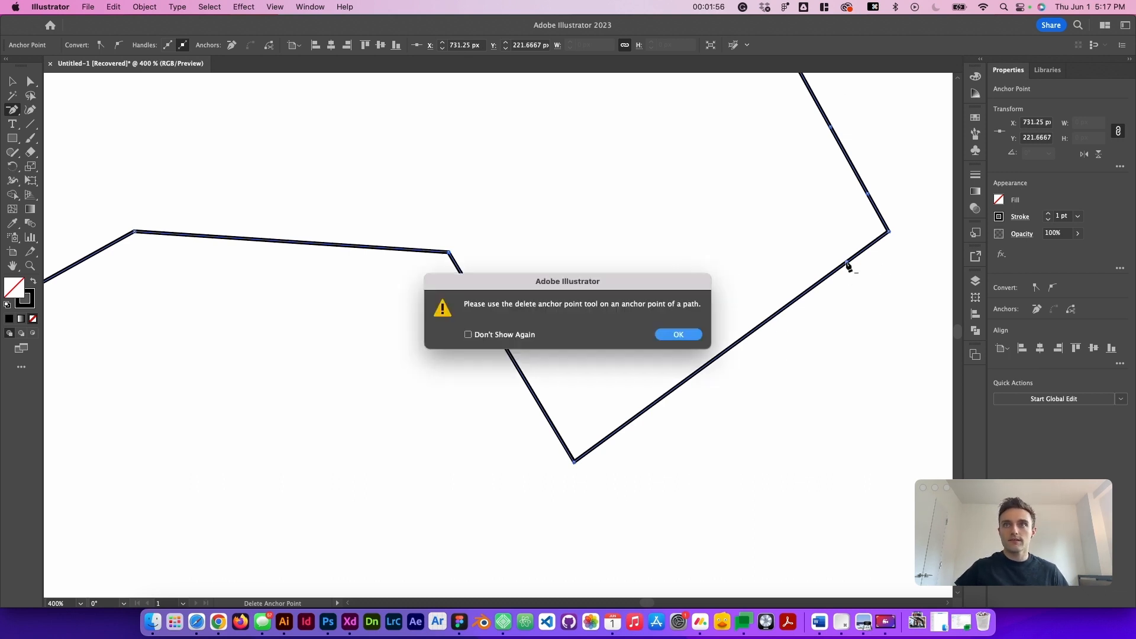
click(687, 334)
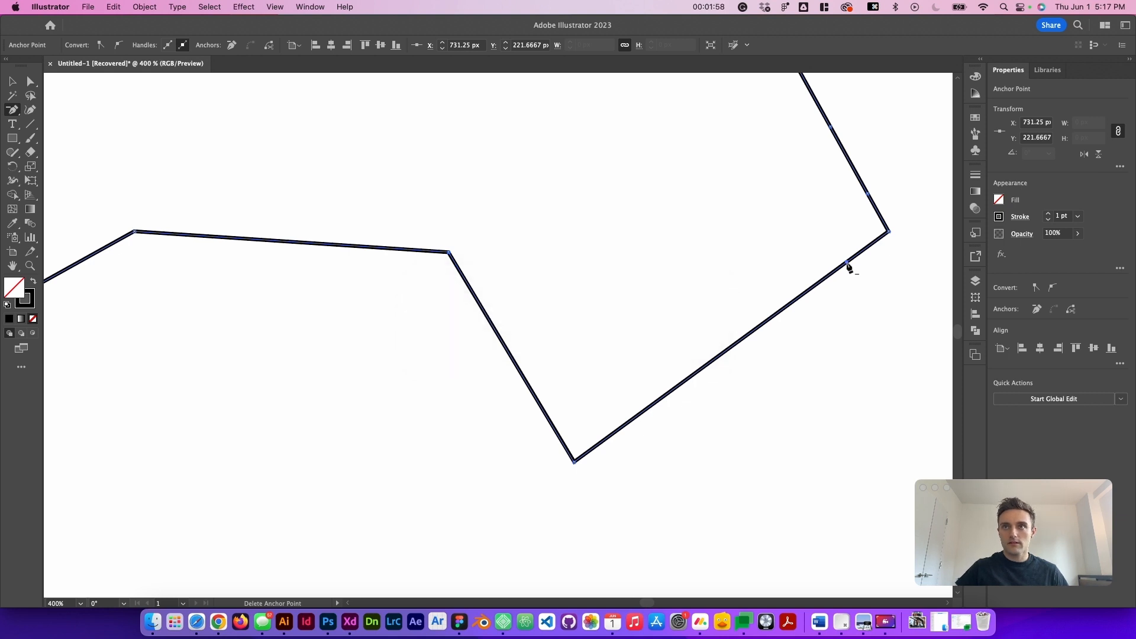
click(830, 267)
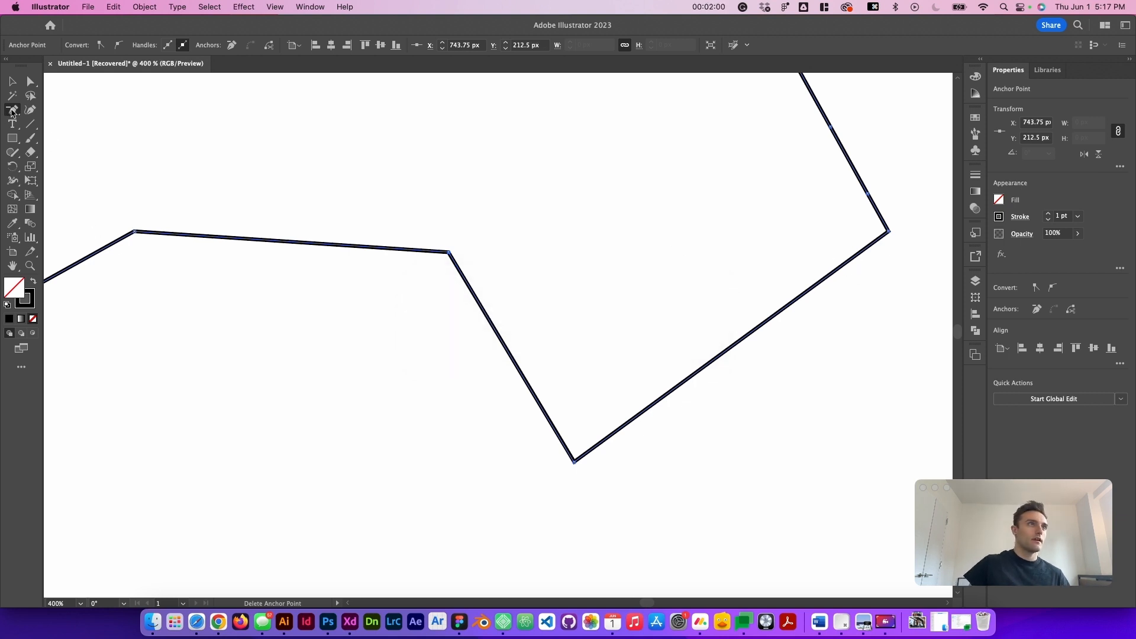
Convert the polygon's lowest corner into a smooth curve with horizontal direction handles using the Anchor Point tool.
drag(12, 109, 83, 160)
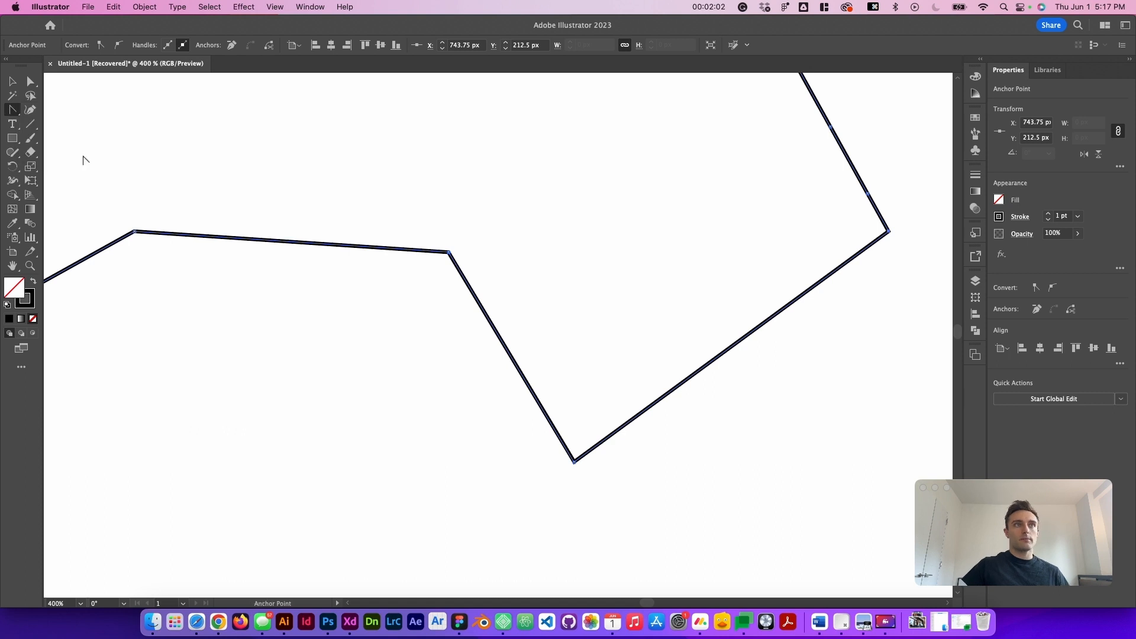
click(574, 462)
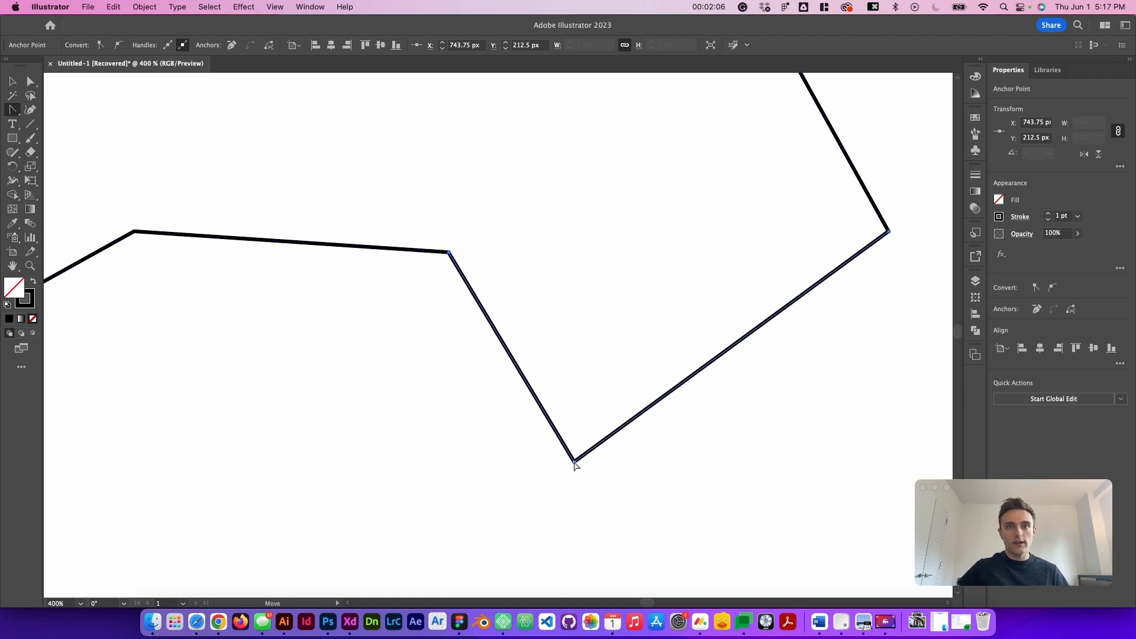
drag(574, 462, 701, 462)
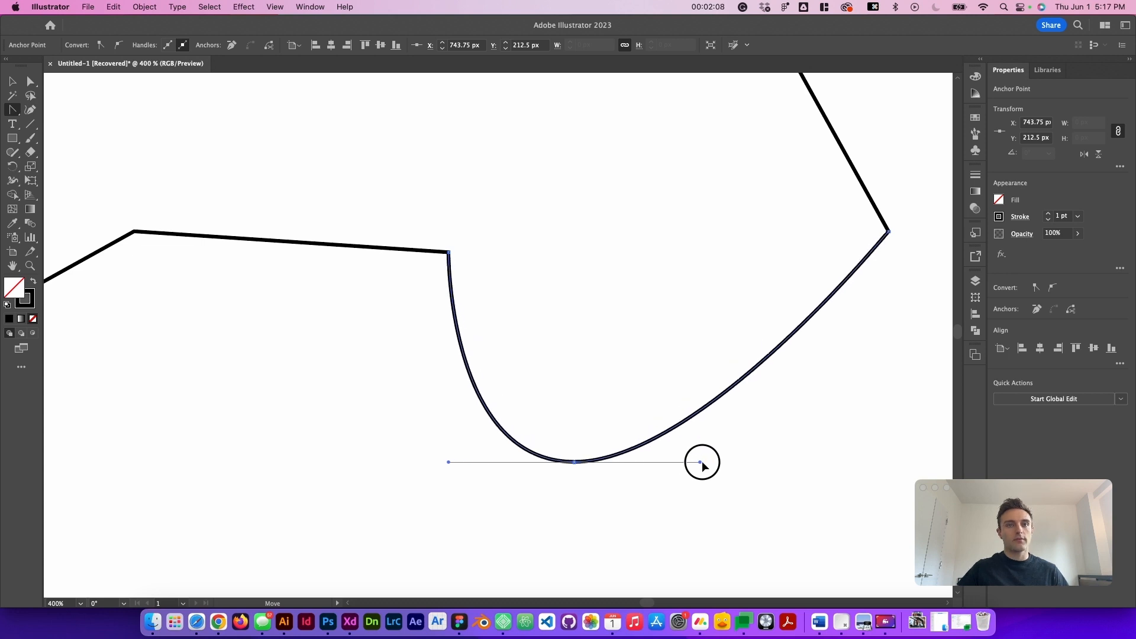
Convert the polygon's lower-right corner and the added anchor point just above it into smooth points.
scroll(468, 449, right, 5)
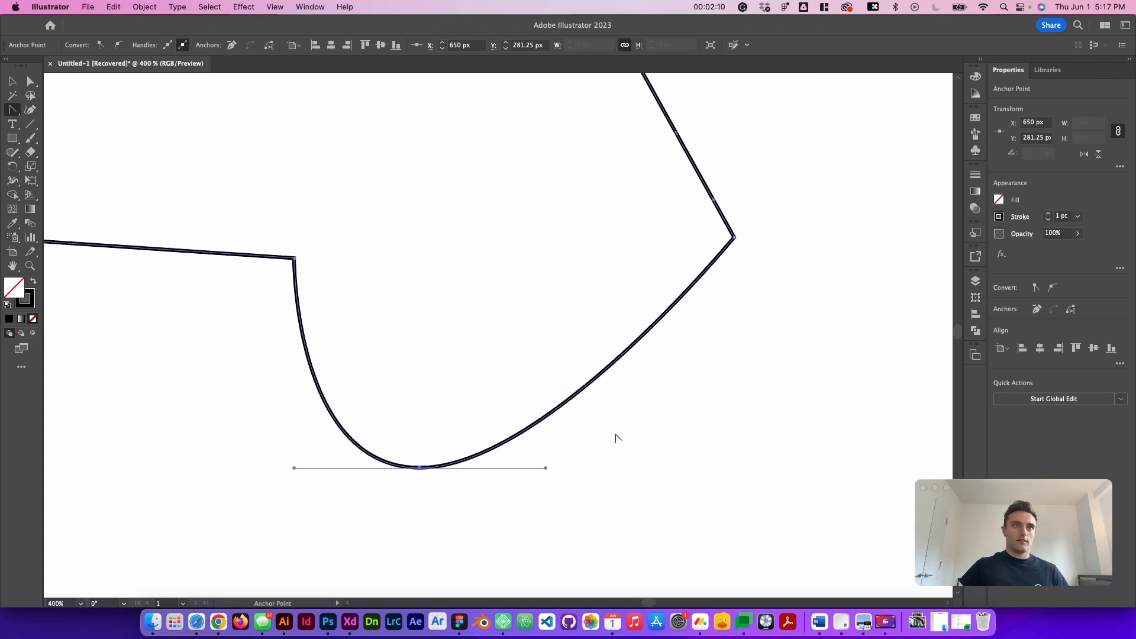
scroll(616, 438, up, 1)
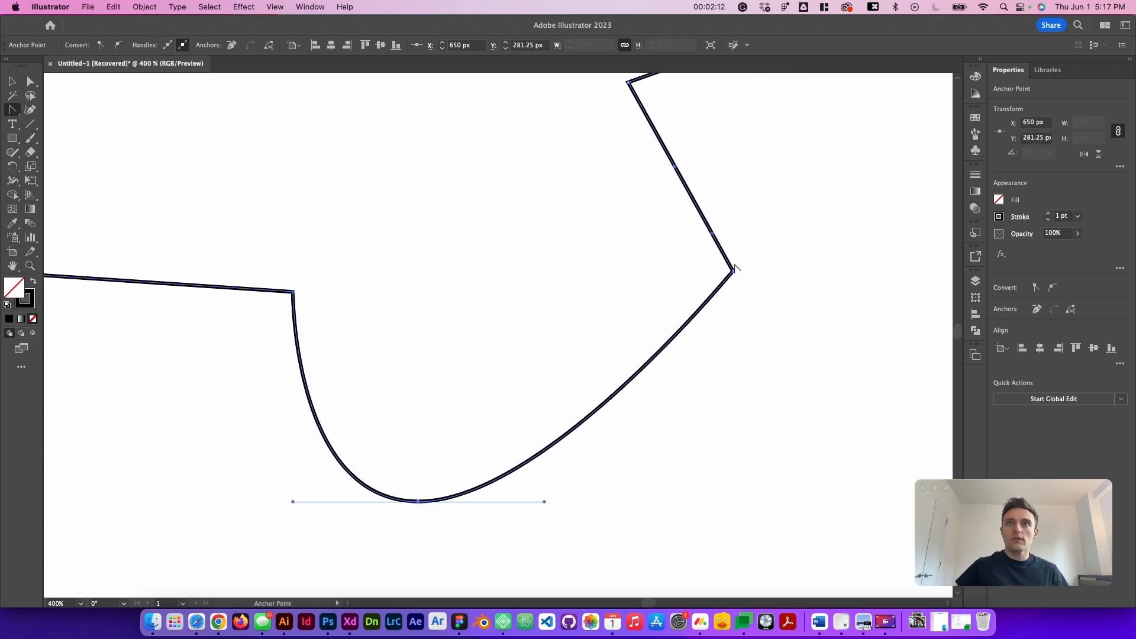
drag(734, 272, 776, 171)
mouse_move(713, 235)
mouse_down()
mouse_move(685, 236)
mouse_move(691, 230)
mouse_up()
Convert the three successive corner points to the left of the lowest curve into smooth points, forming a wavy lower edge.
scroll(390, 259, left, 3)
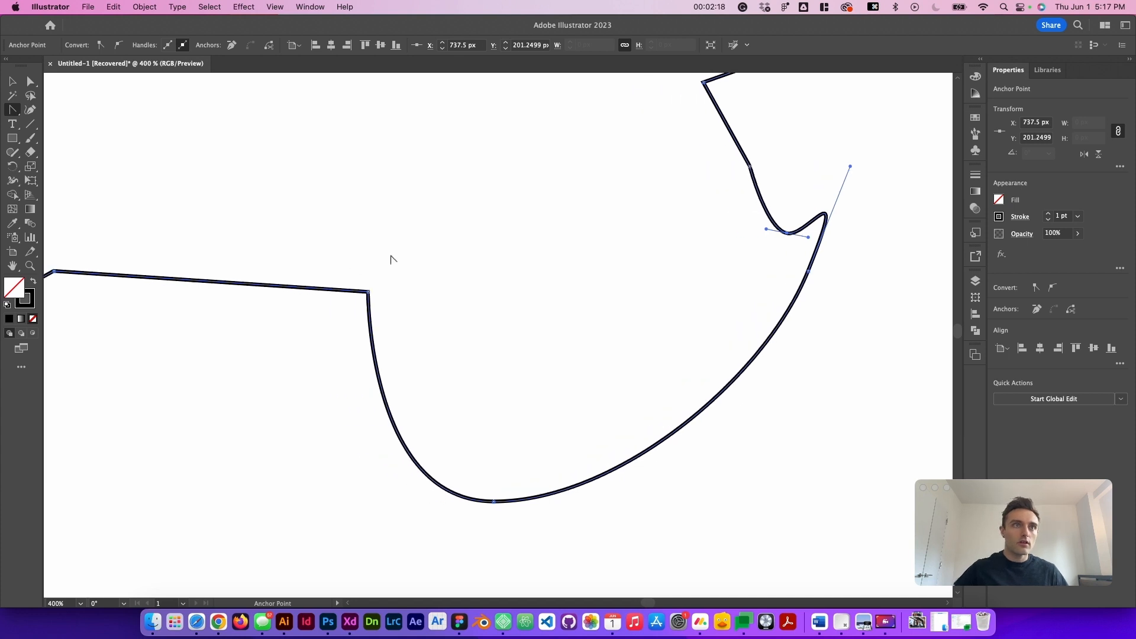
drag(369, 293, 473, 375)
scroll(433, 374, left, 10)
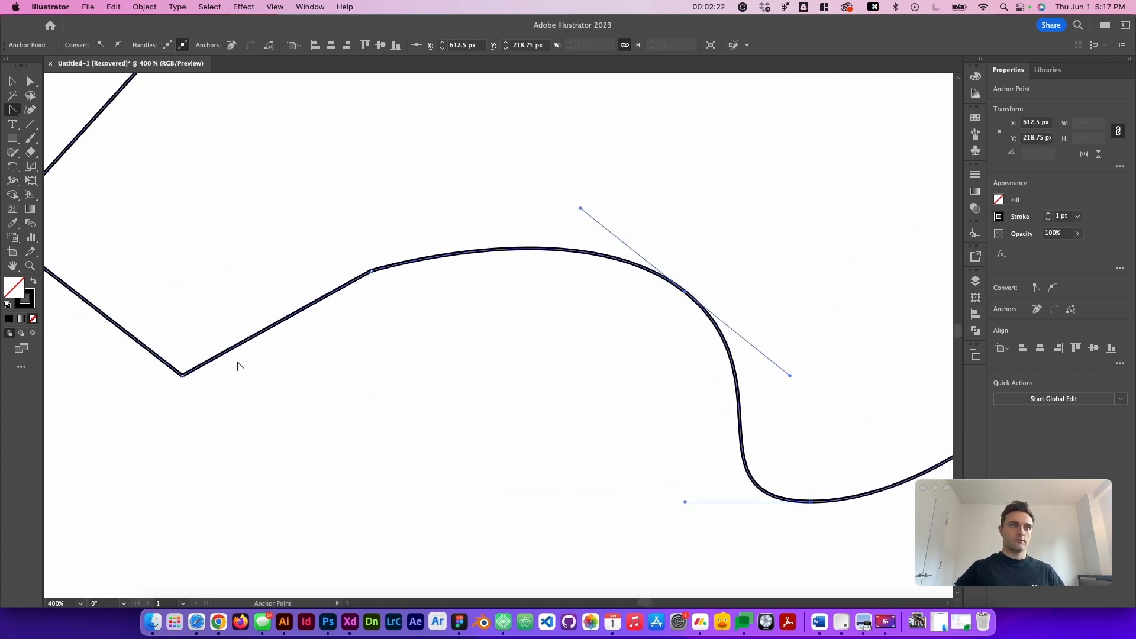
drag(372, 273, 450, 196)
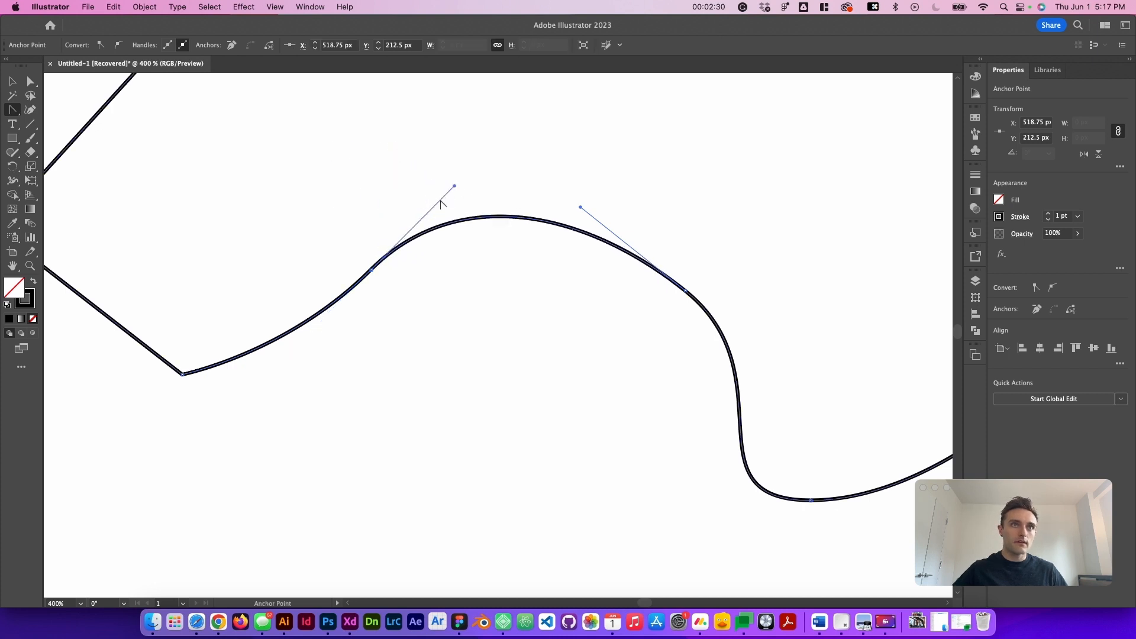
click(184, 375)
drag(185, 375, 266, 393)
Convert the leftmost and upper-left corners into smooth curves and deselect the path.
scroll(225, 368, up, 5)
scroll(225, 367, left, 5)
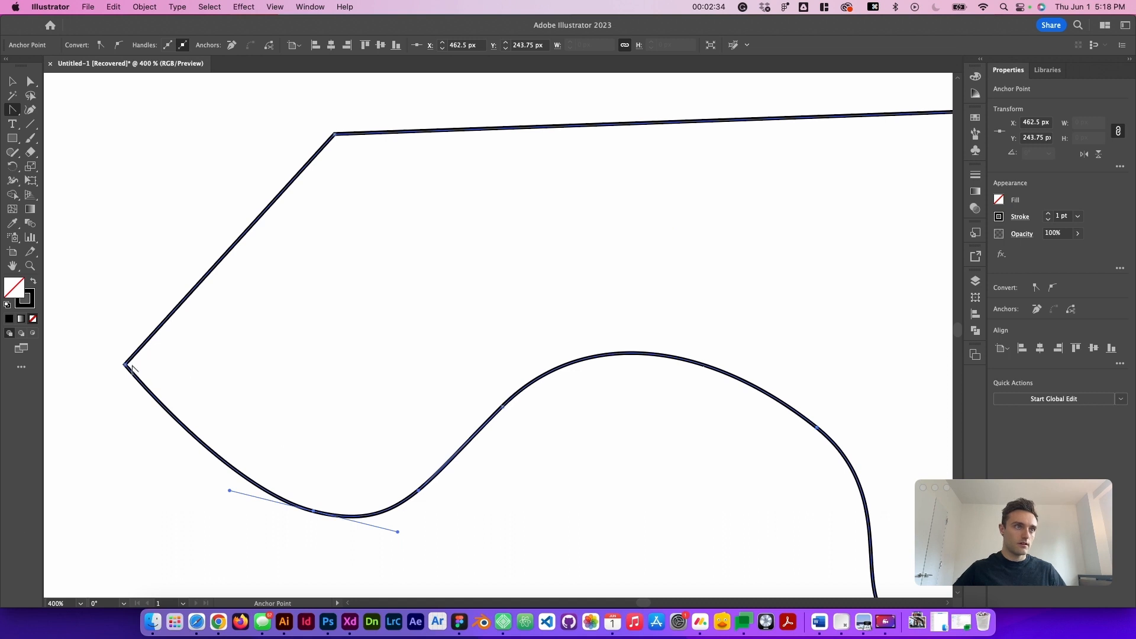
drag(126, 365, 125, 469)
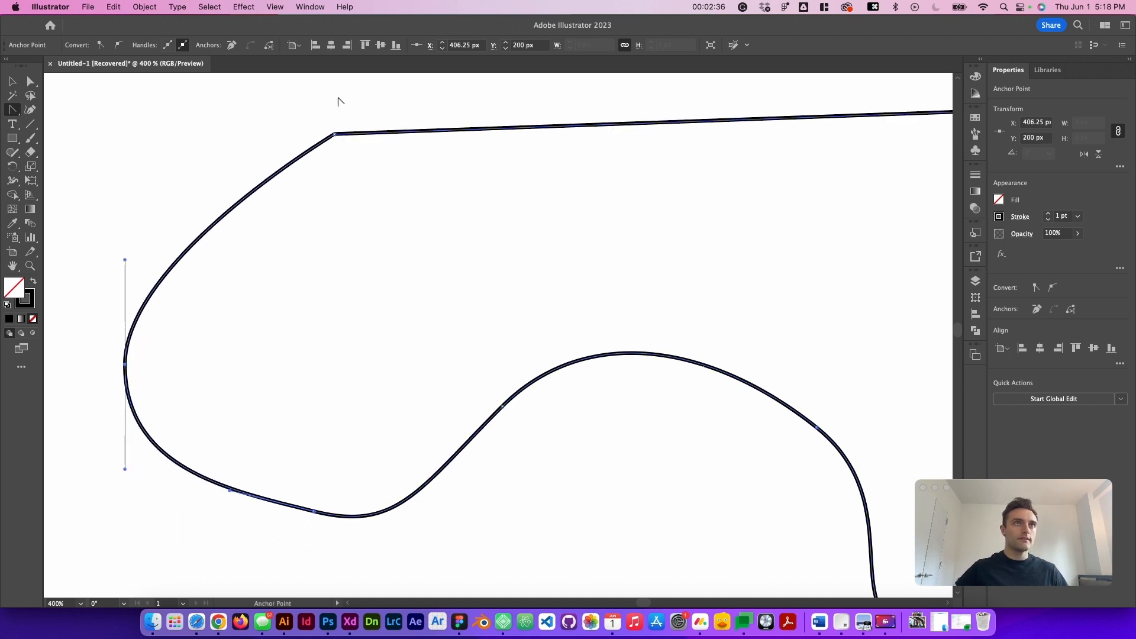
drag(335, 136, 186, 188)
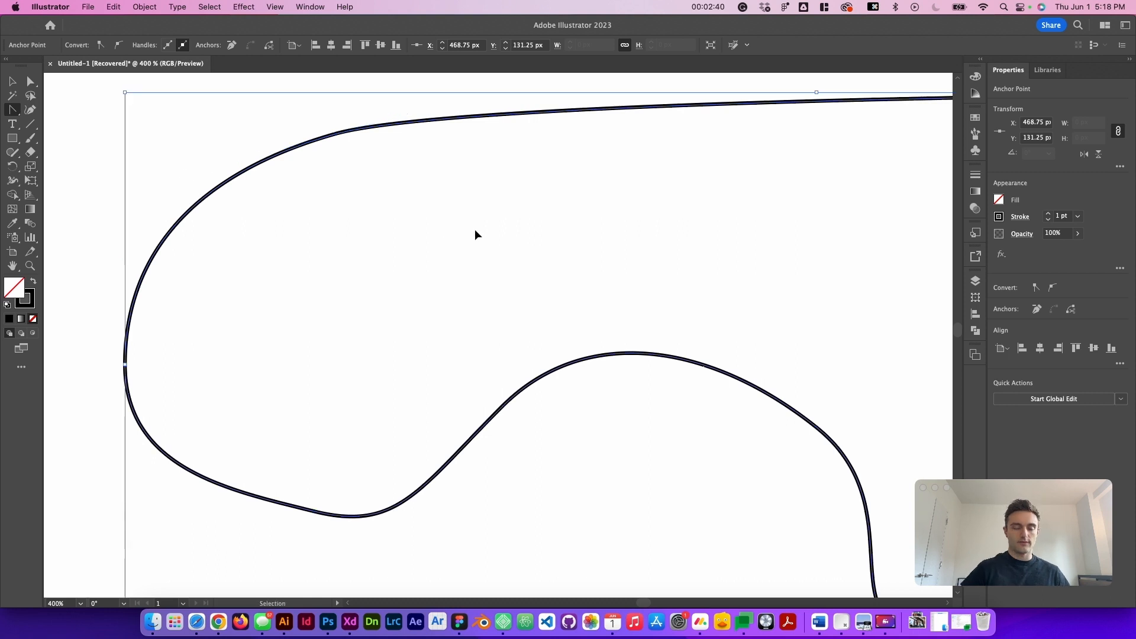
key(super+minus)
key(super+minus)
key(super+minus)
scroll(597, 338, right, 5)
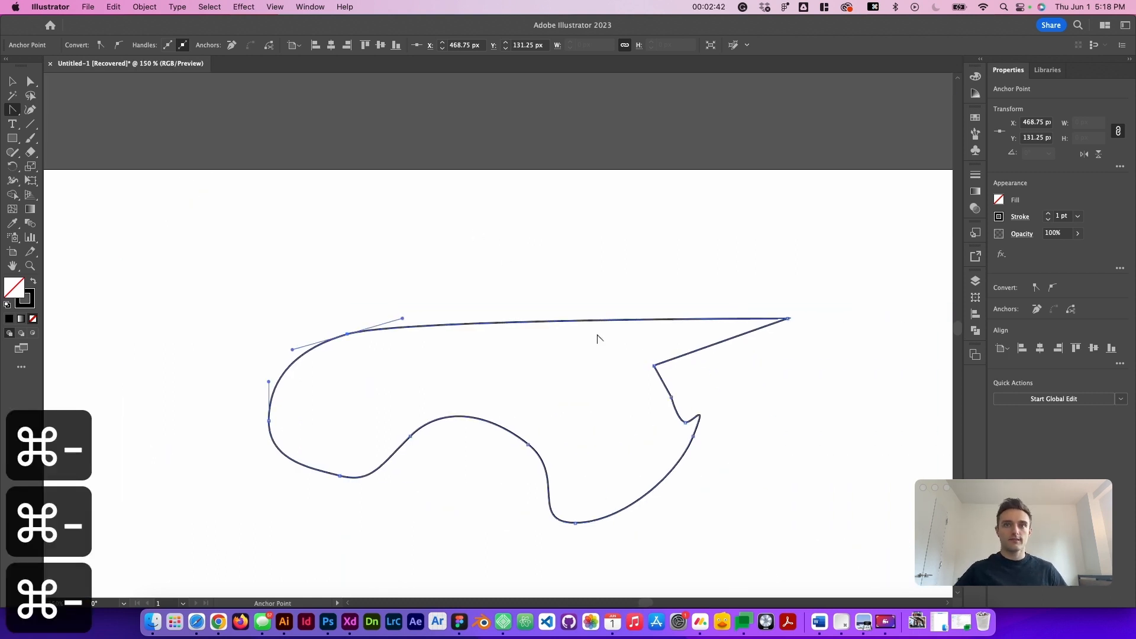
scroll(532, 384, down, 4)
key(v)
click(472, 458)
scroll(472, 450, right, 3)
scroll(471, 437, right, 3)
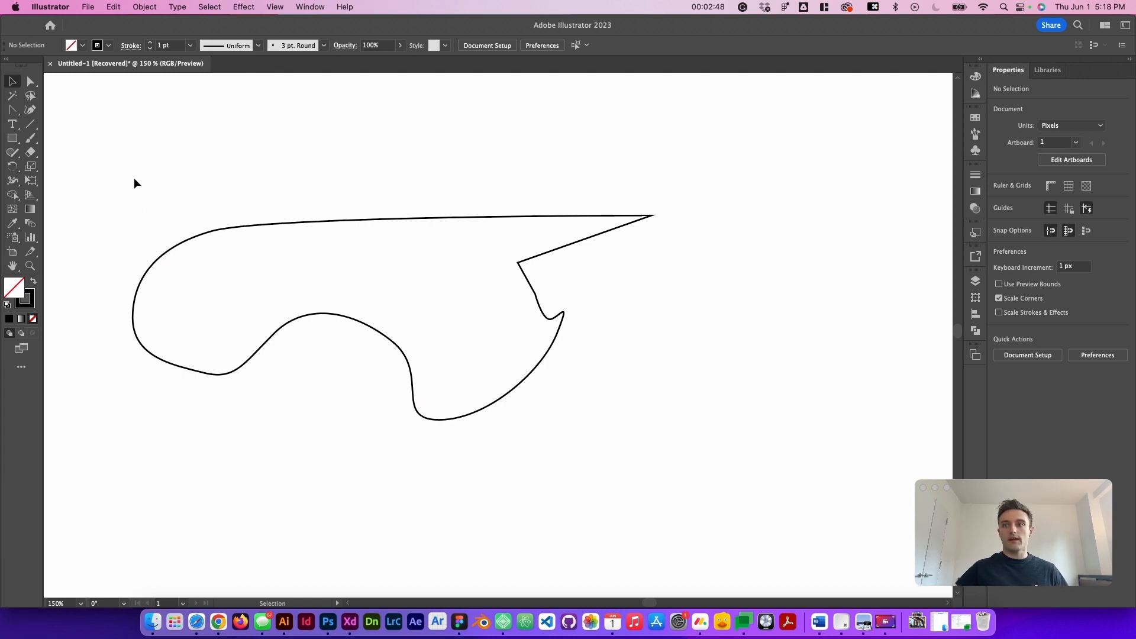
Draw a seven-point wavy line about 306 px wide below the existing shape with the Curvature tool.
click(31, 109)
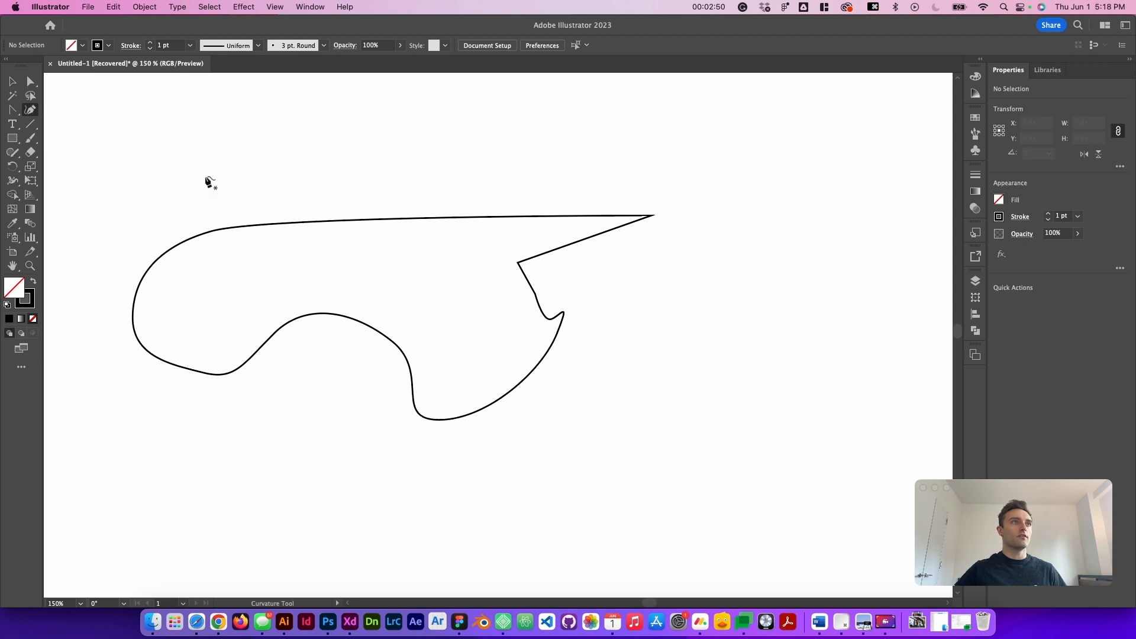
scroll(219, 207, right, 5)
scroll(213, 331, down, 2)
scroll(213, 438, left, 6)
scroll(213, 438, down, 1)
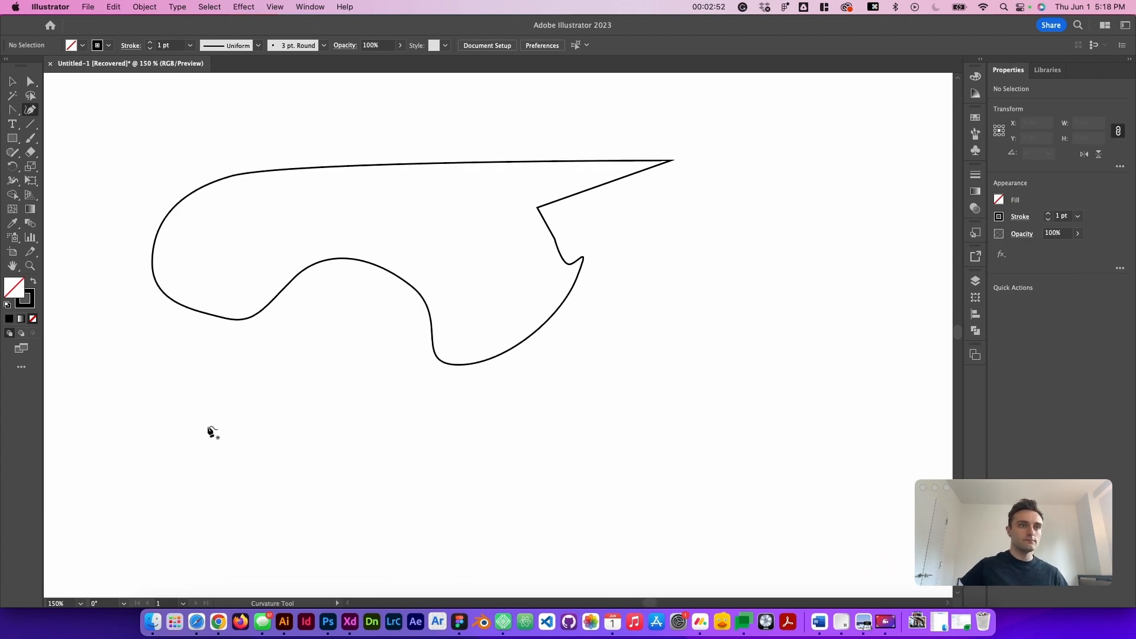
click(231, 490)
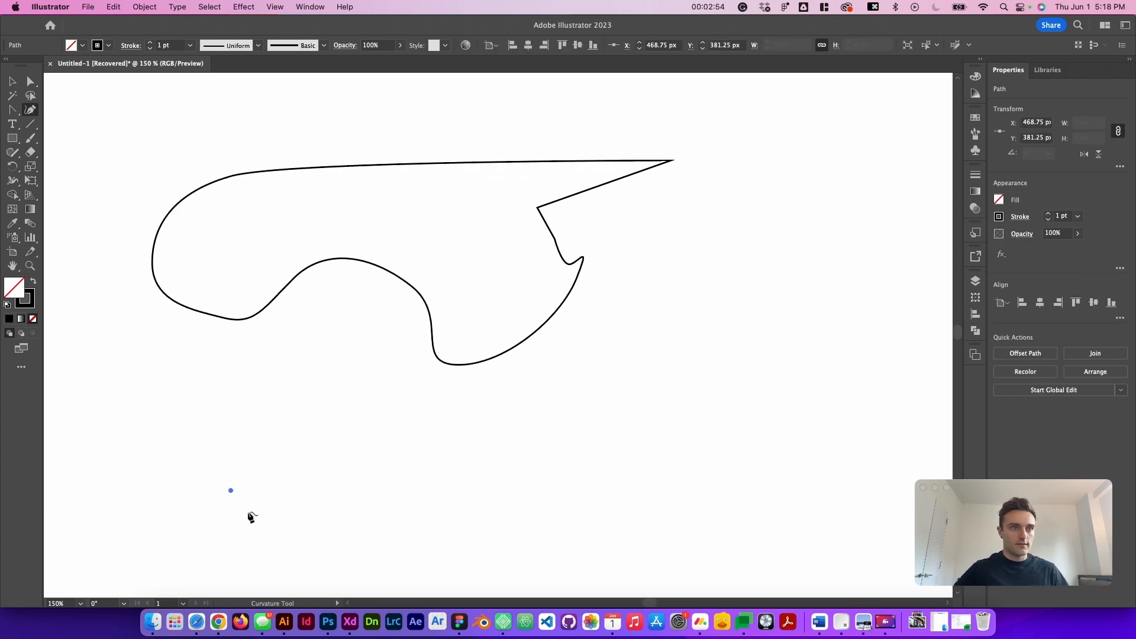
click(302, 459)
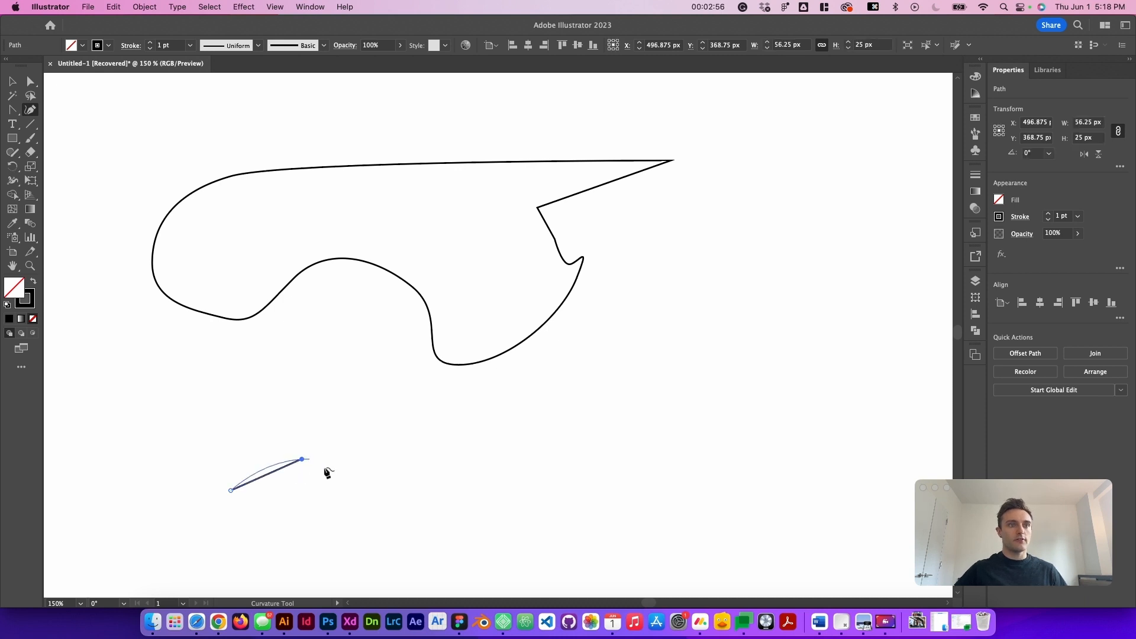
click(420, 476)
click(475, 452)
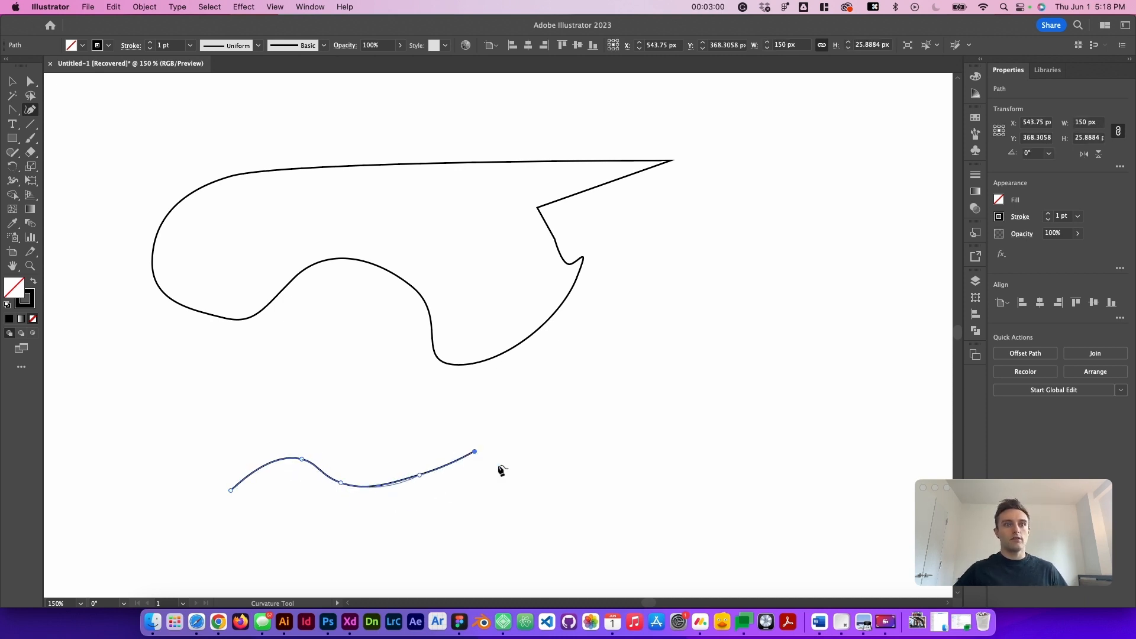
click(537, 506)
click(616, 467)
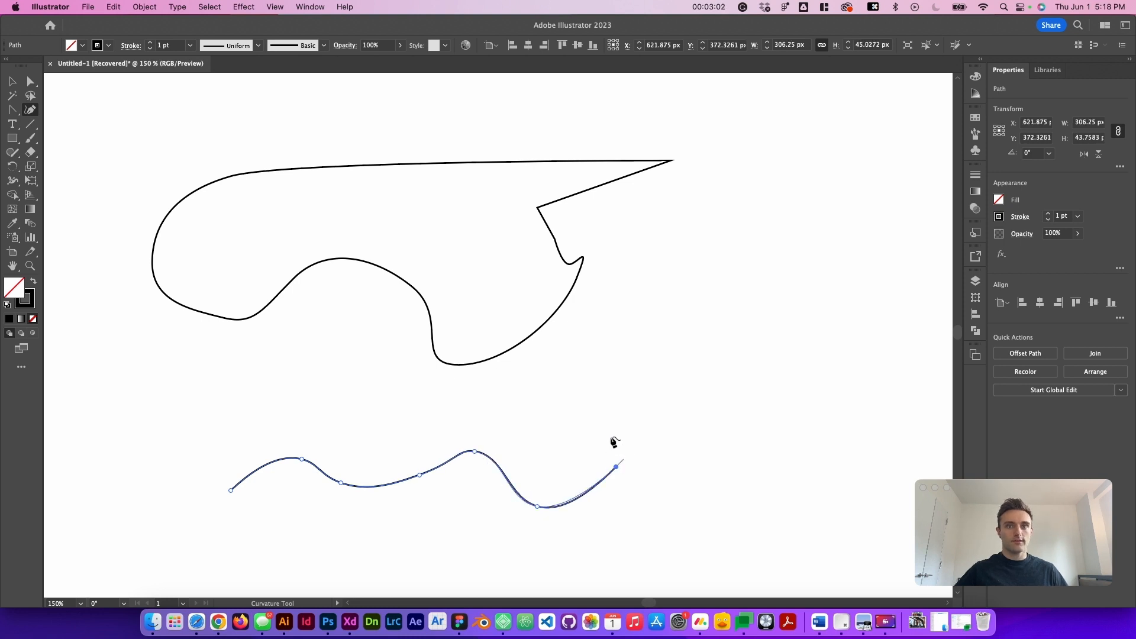
Continue the curve back over the wavy line and close it at its starting point as a smooth blob.
click(561, 411)
click(451, 427)
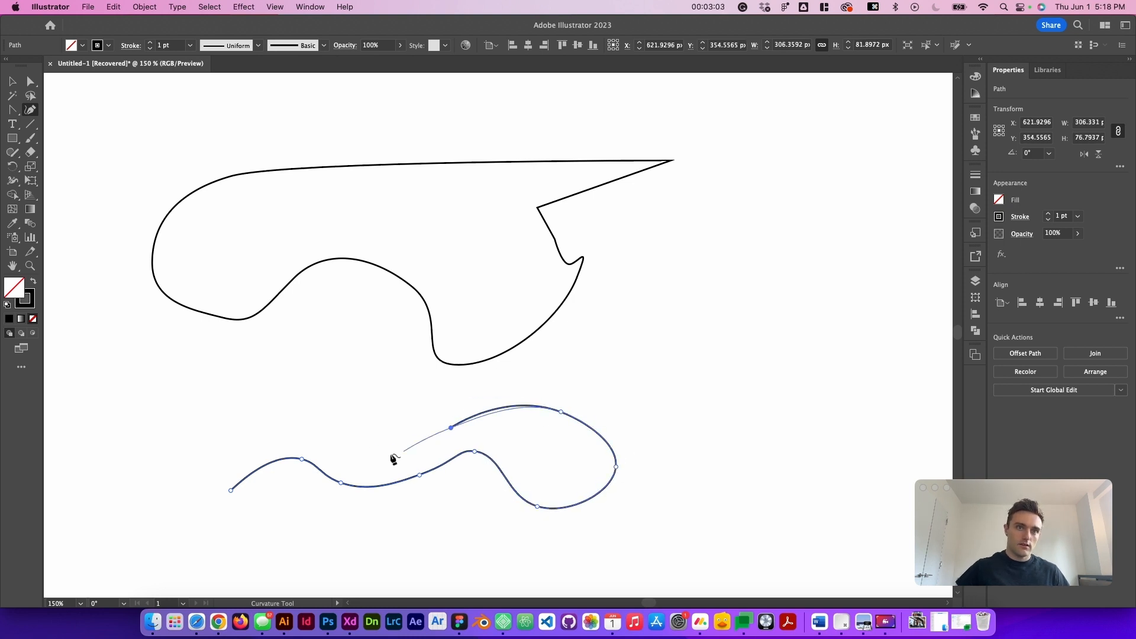
click(349, 405)
click(286, 356)
click(192, 405)
click(168, 468)
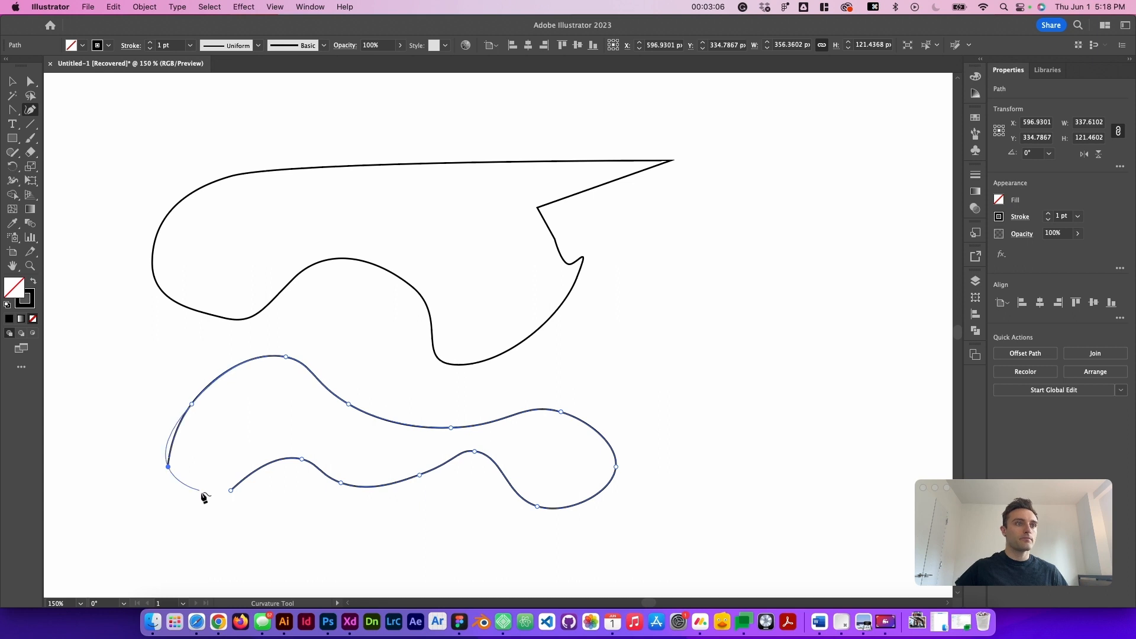
click(200, 491)
click(231, 490)
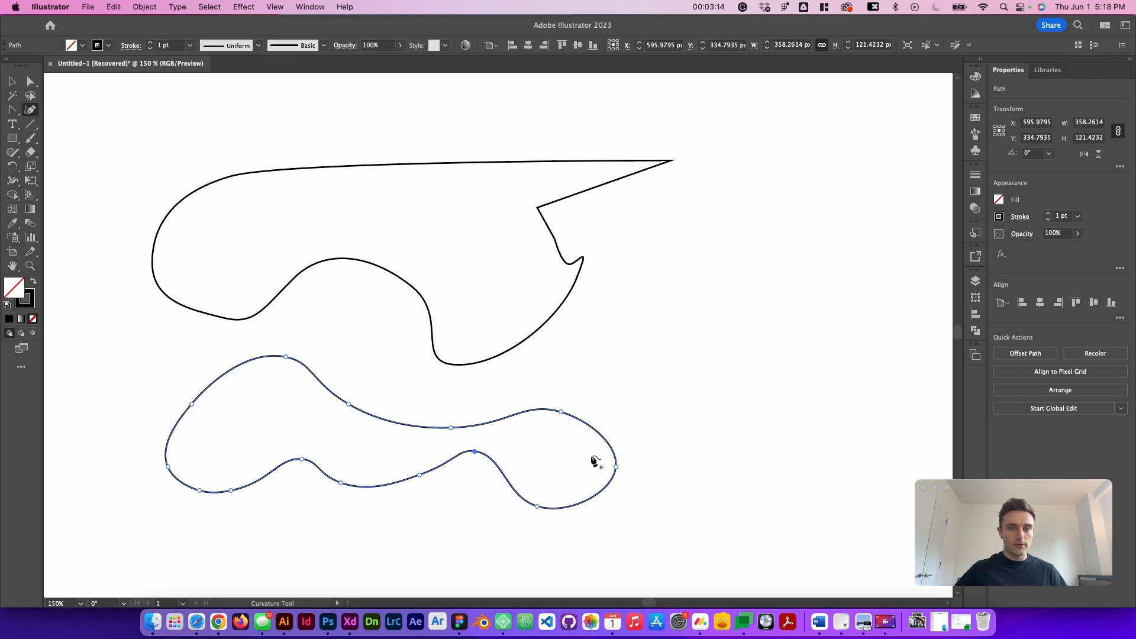
Move the blob's lower bump point slightly, delete it, and raise the anchor point to its left a little.
drag(475, 453, 490, 460)
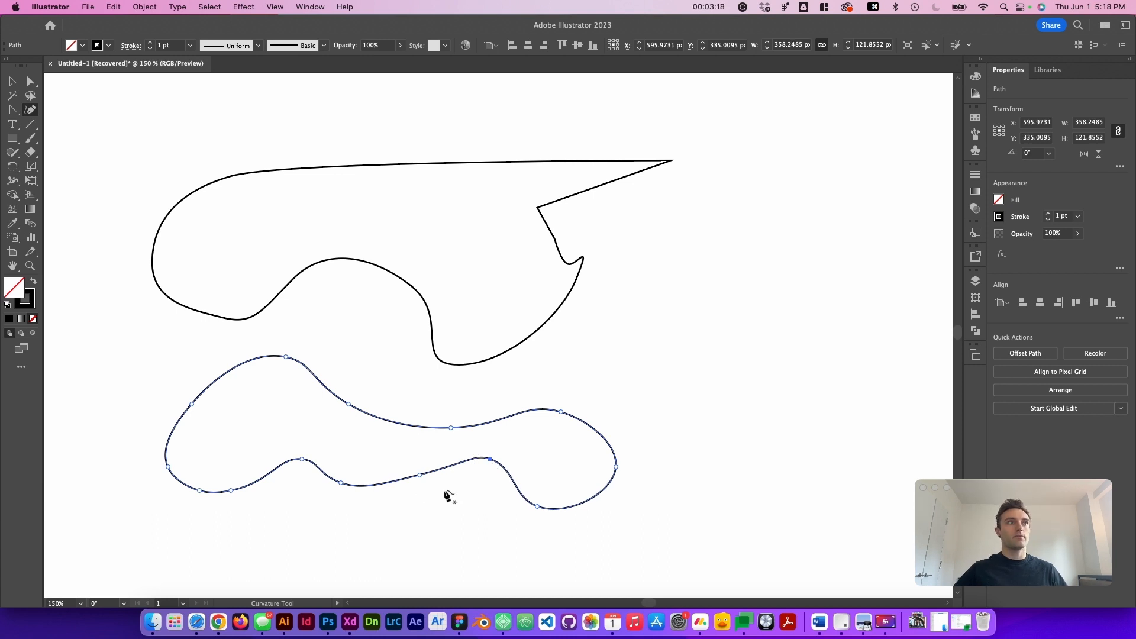
key(BackSpace)
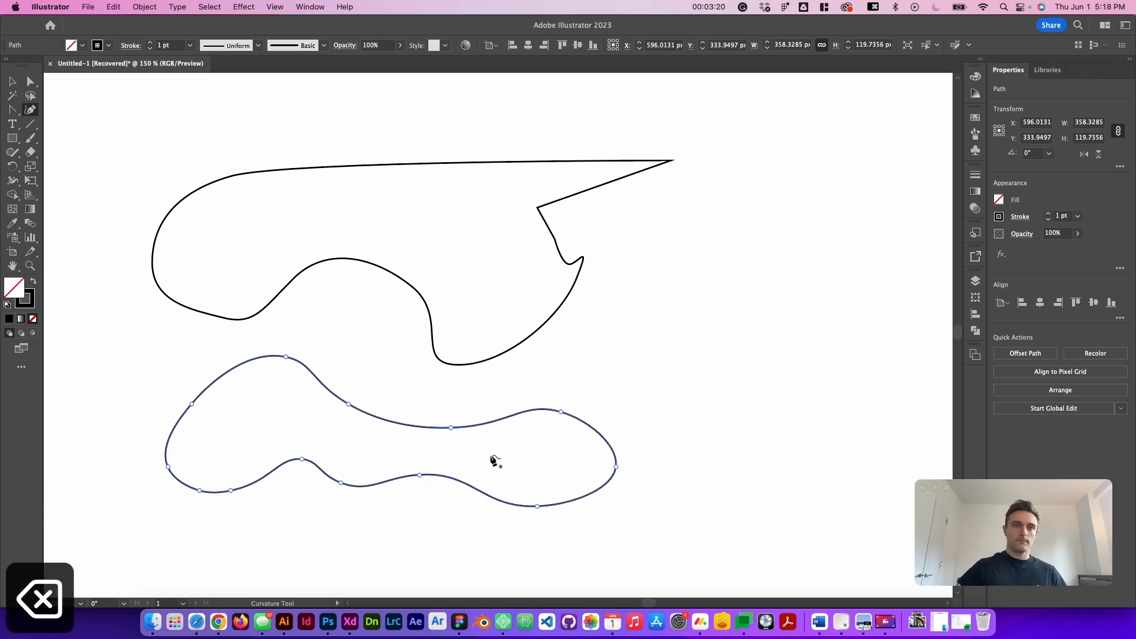
mouse_move(419, 474)
mouse_down()
mouse_move(410, 453)
mouse_move(419, 468)
mouse_up()
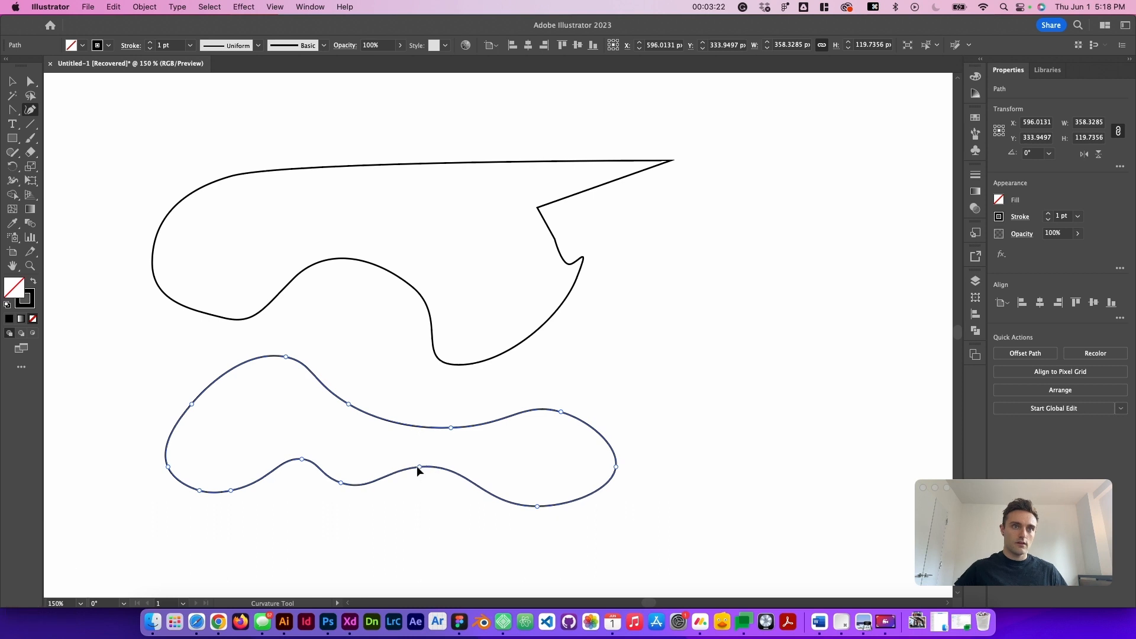
Try a corner conversion on the blob's lower middle point, undo it, adjust the point's right direction handle and deselect the shape.
click(11, 110)
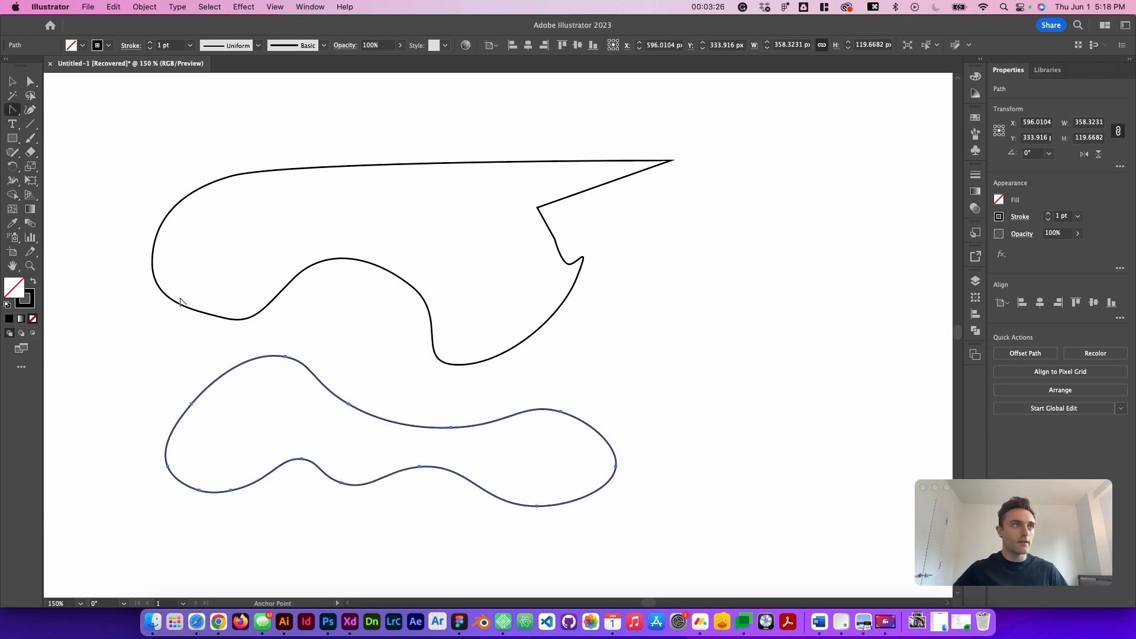
click(421, 468)
key(super+z)
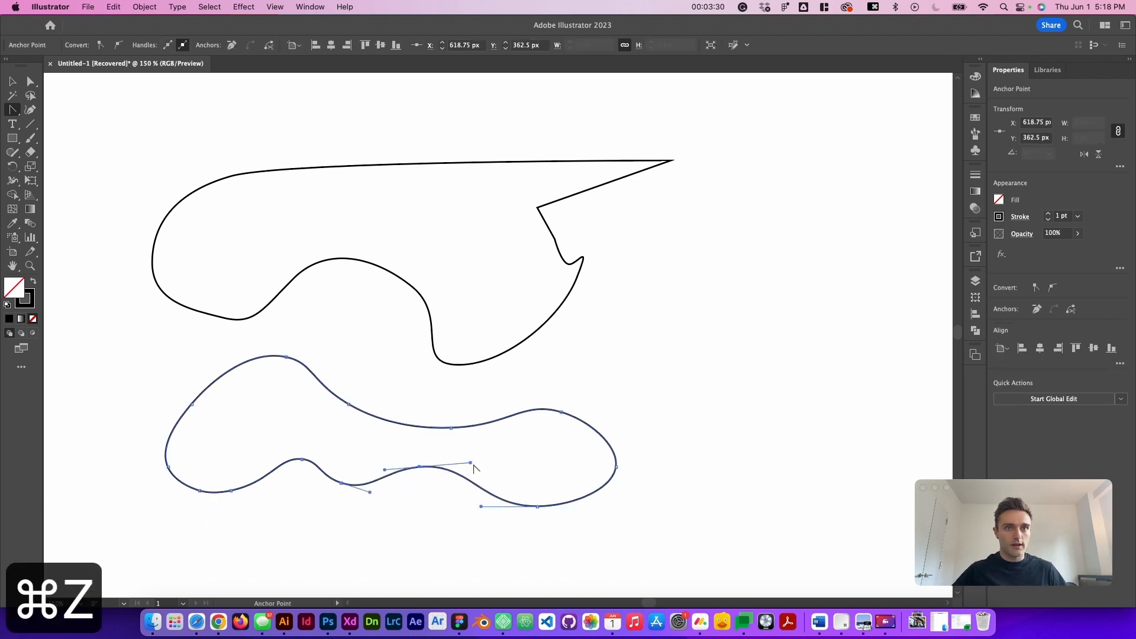
mouse_move(471, 463)
mouse_down()
mouse_move(439, 461)
mouse_move(482, 467)
mouse_up()
key(v)
click(414, 513)
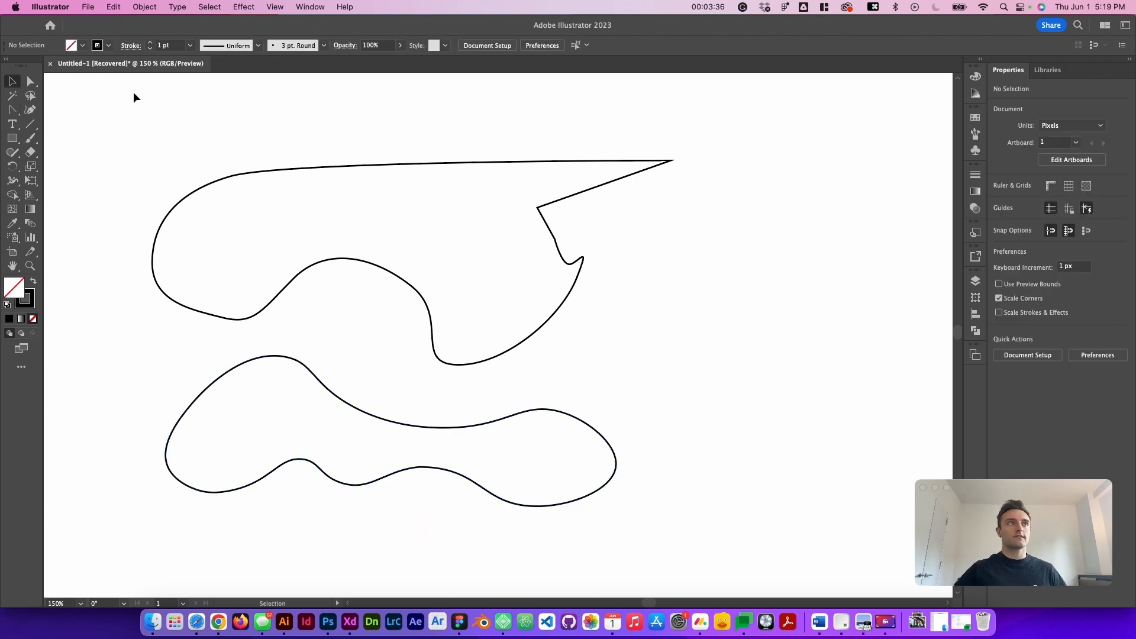
click(12, 111)
key(f)
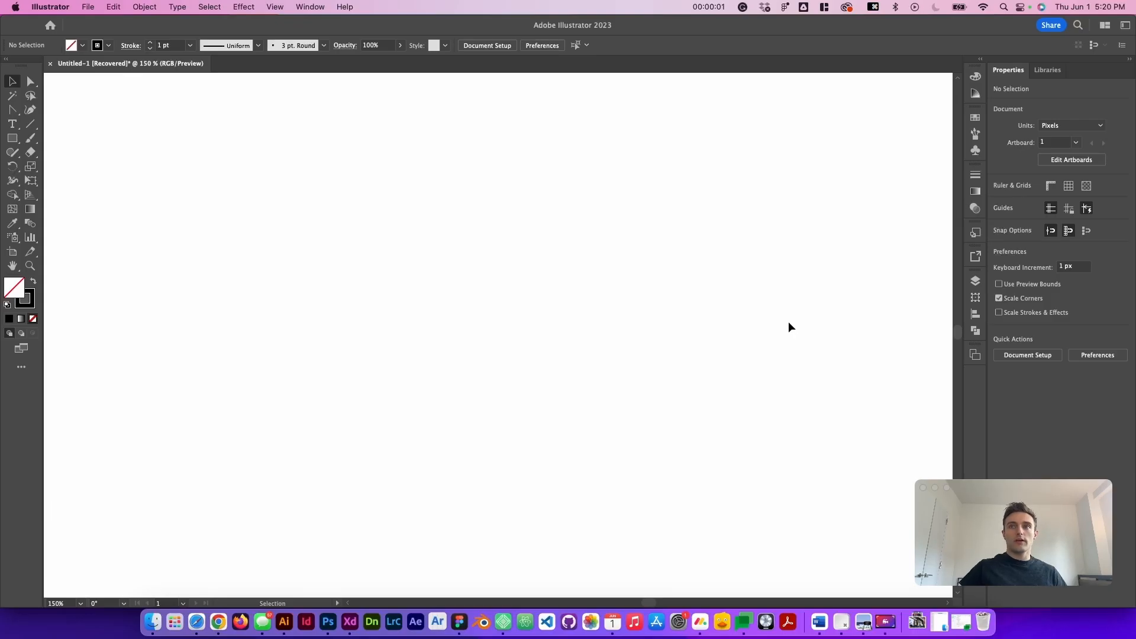
Draw a square about 231 px wide on the empty artboard with the Rectangle tool.
click(16, 139)
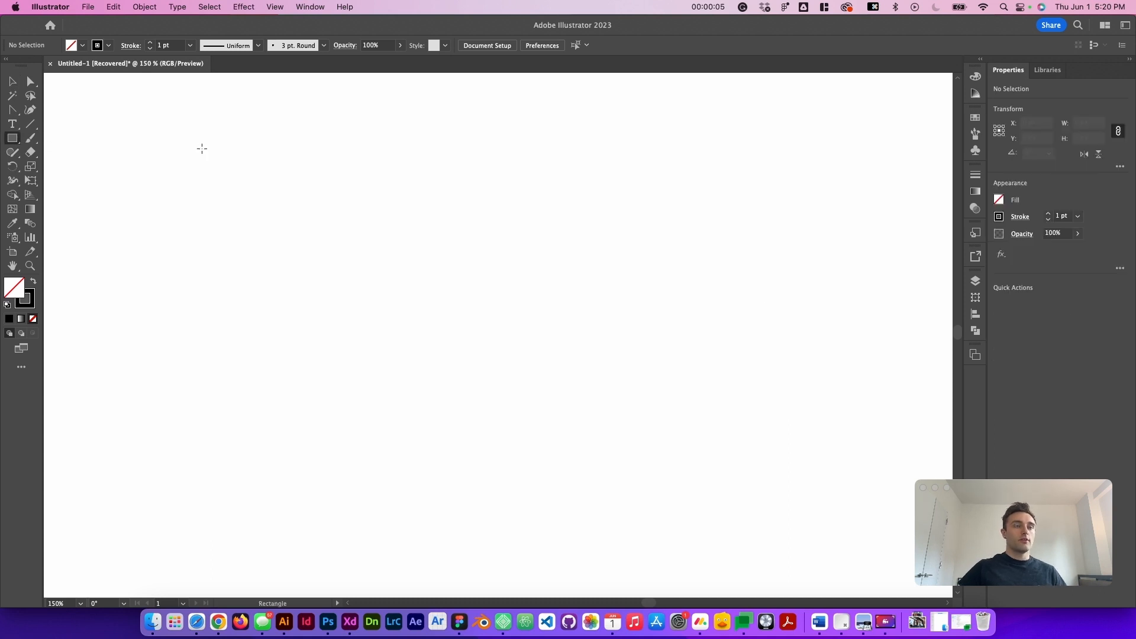
drag(302, 229, 591, 438)
scroll(650, 404, left, 2)
scroll(650, 404, left, 2)
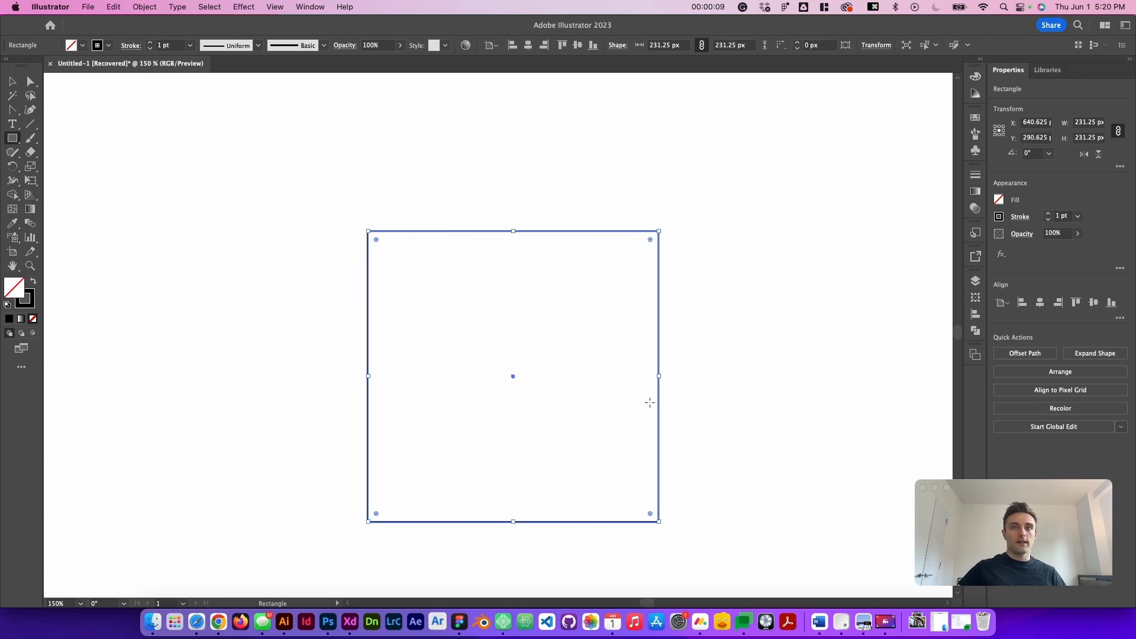
scroll(649, 400, down, 2)
key(super+minus)
scroll(674, 376, right, 3)
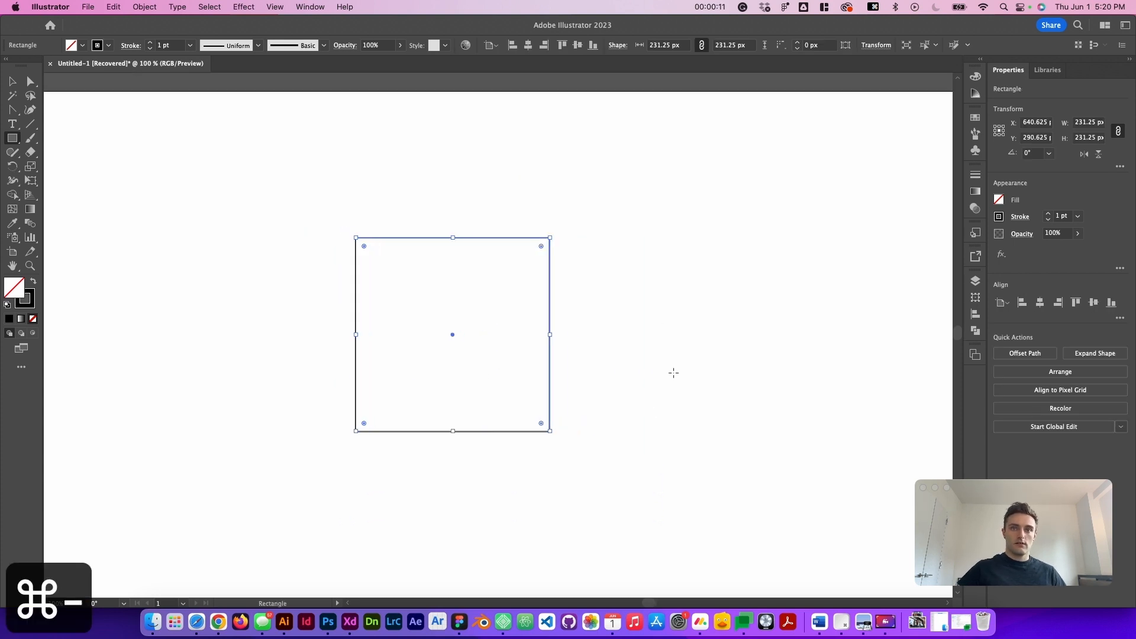
Draw a rectangle about 281 by 88 px to the right of the square, and a 200 px square below that rectangle.
drag(549, 238, 785, 311)
scroll(606, 414, down, 1)
scroll(609, 406, right, 3)
scroll(609, 407, down, 2)
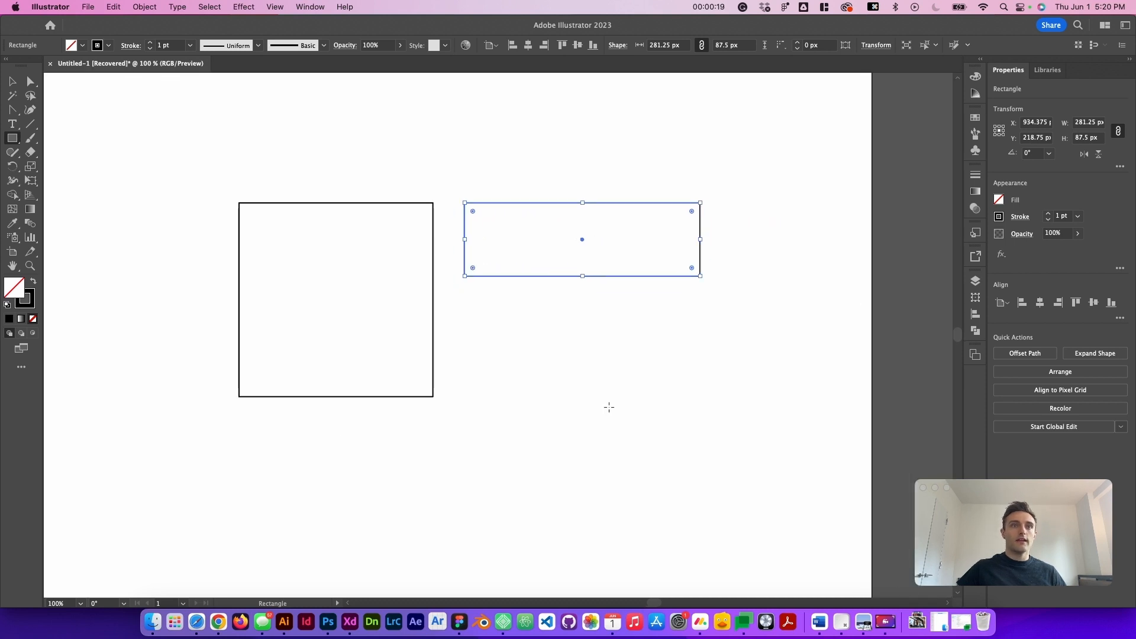
scroll(592, 402, left, 1)
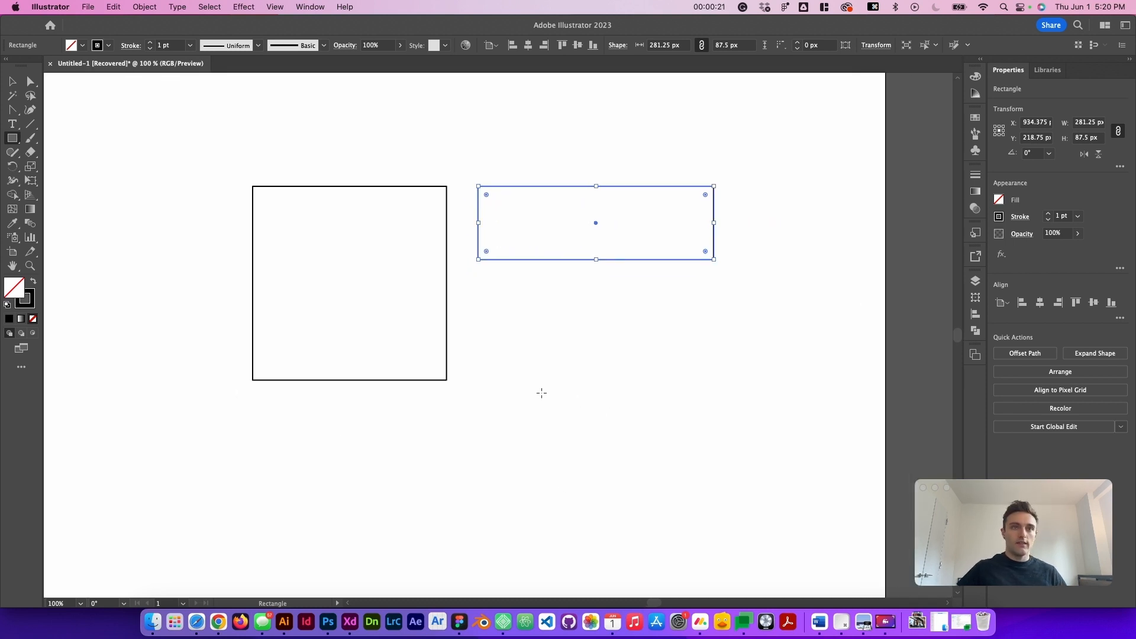
drag(509, 380, 677, 547)
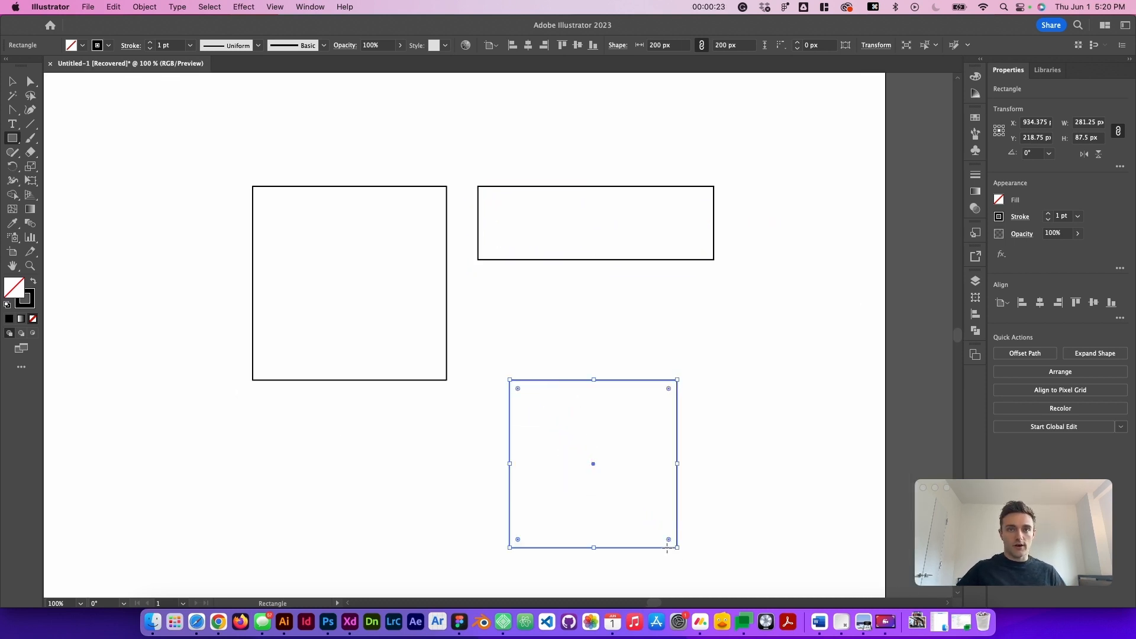
Delete the 200 px square and the wide rectangle beside the large square.
key(v)
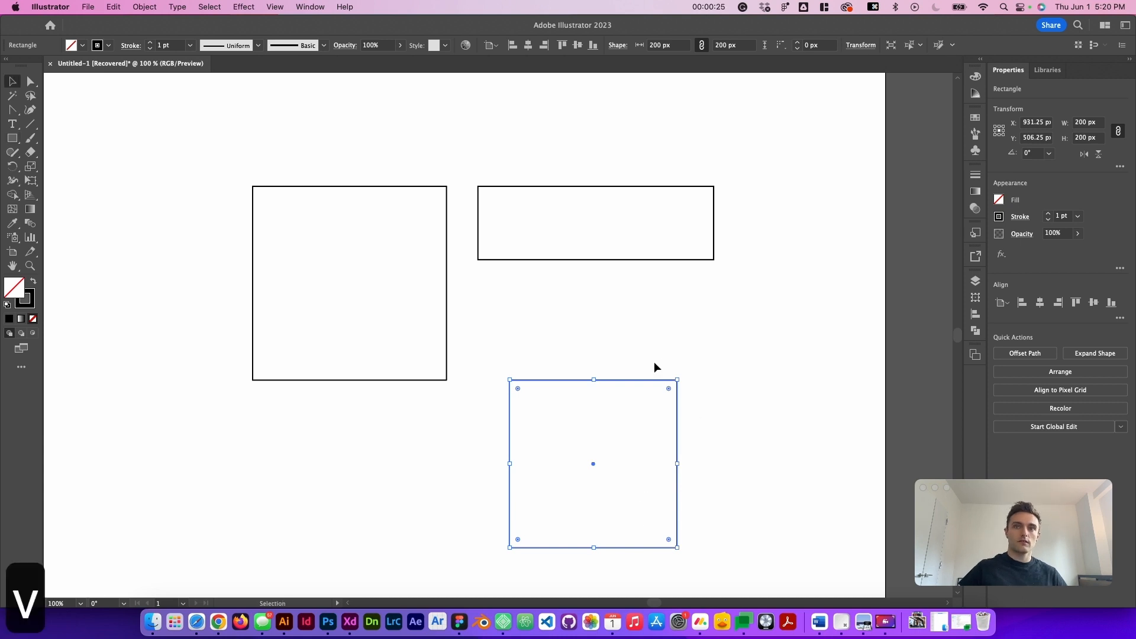
key(BackSpace)
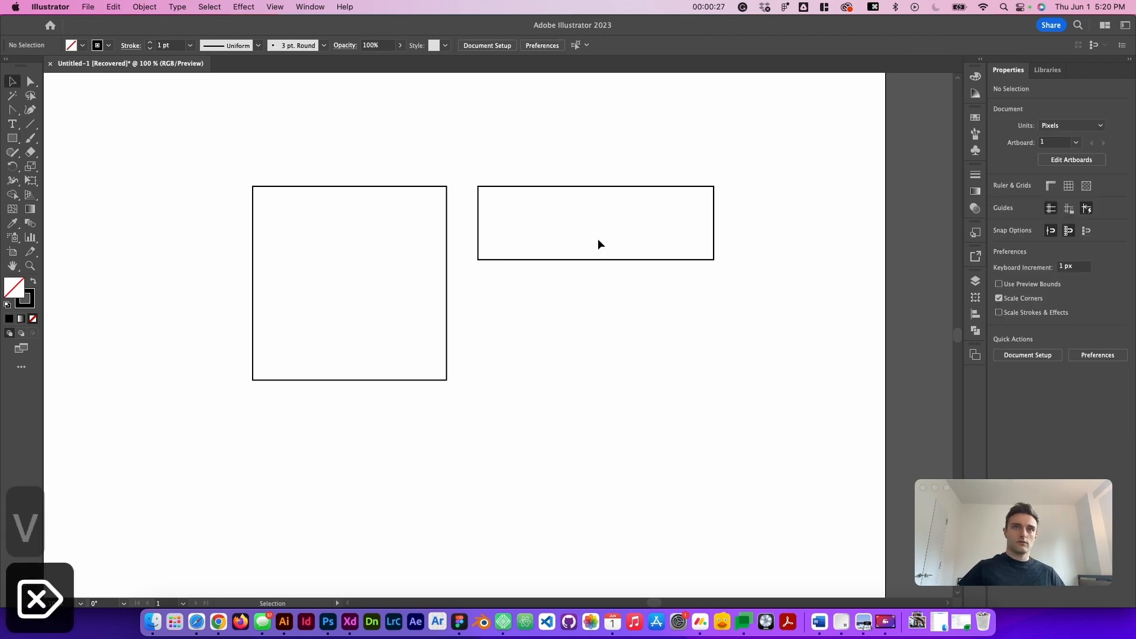
drag(593, 143, 687, 239)
key(BackSpace)
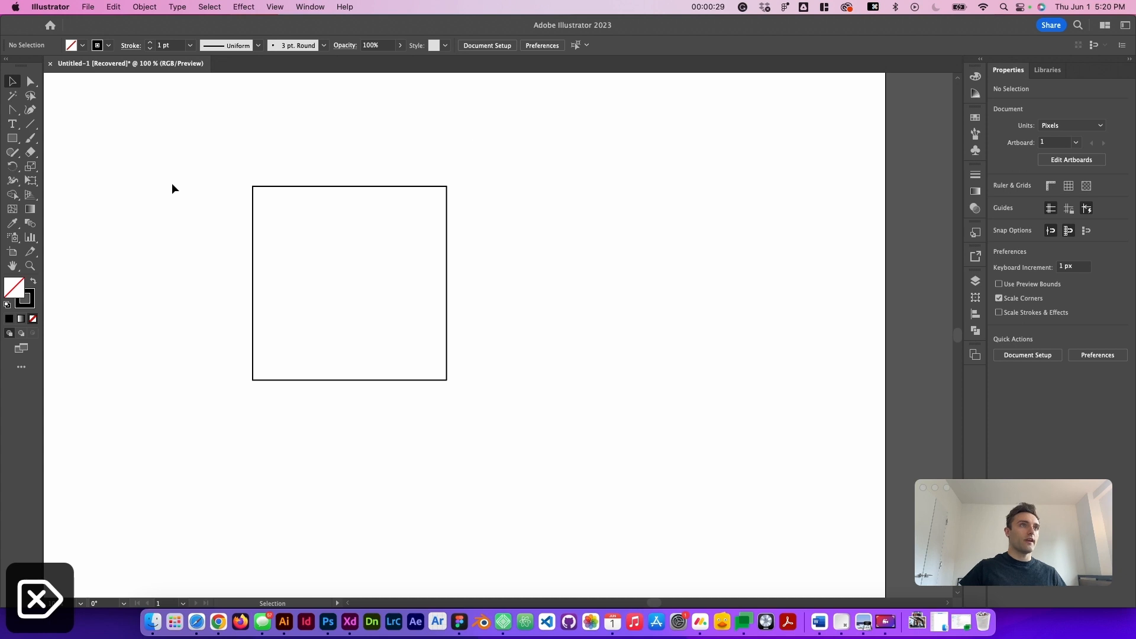
Draw a rounded rectangle about 156 by 144 px right of the square, and an ellipse about 125 by 113 px left of it.
click(12, 138)
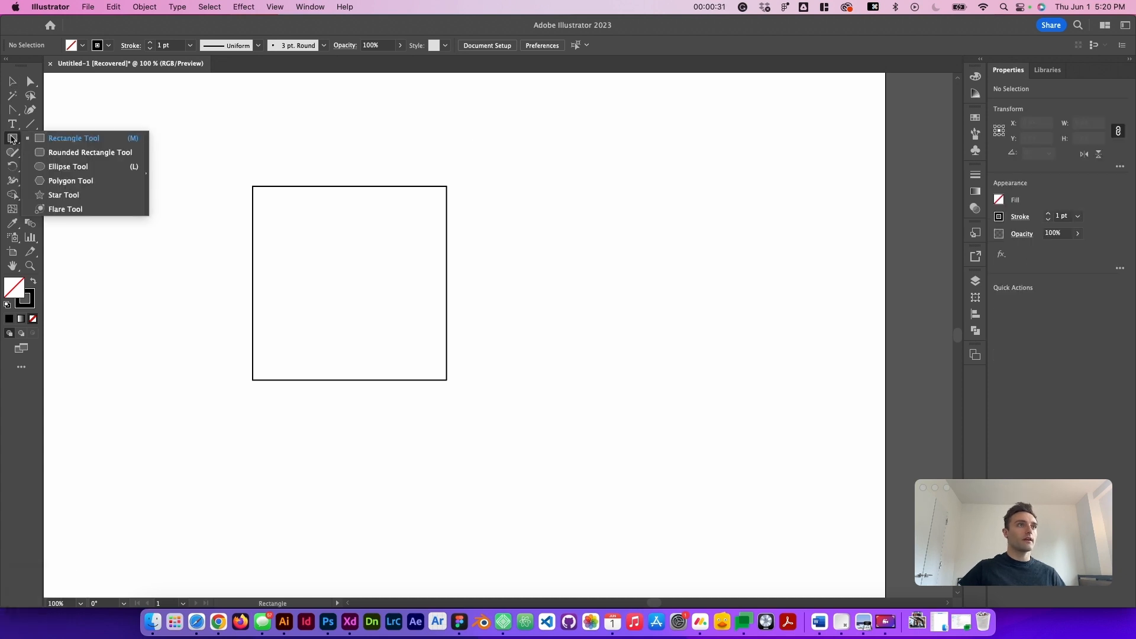
click(90, 152)
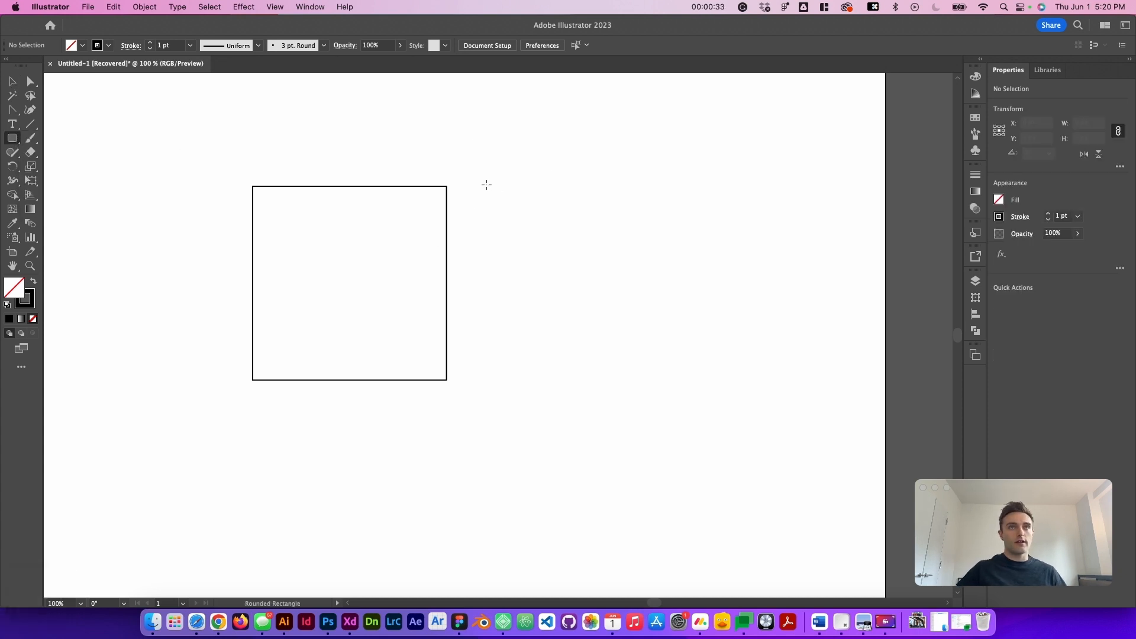
drag(483, 186, 615, 307)
click(15, 141)
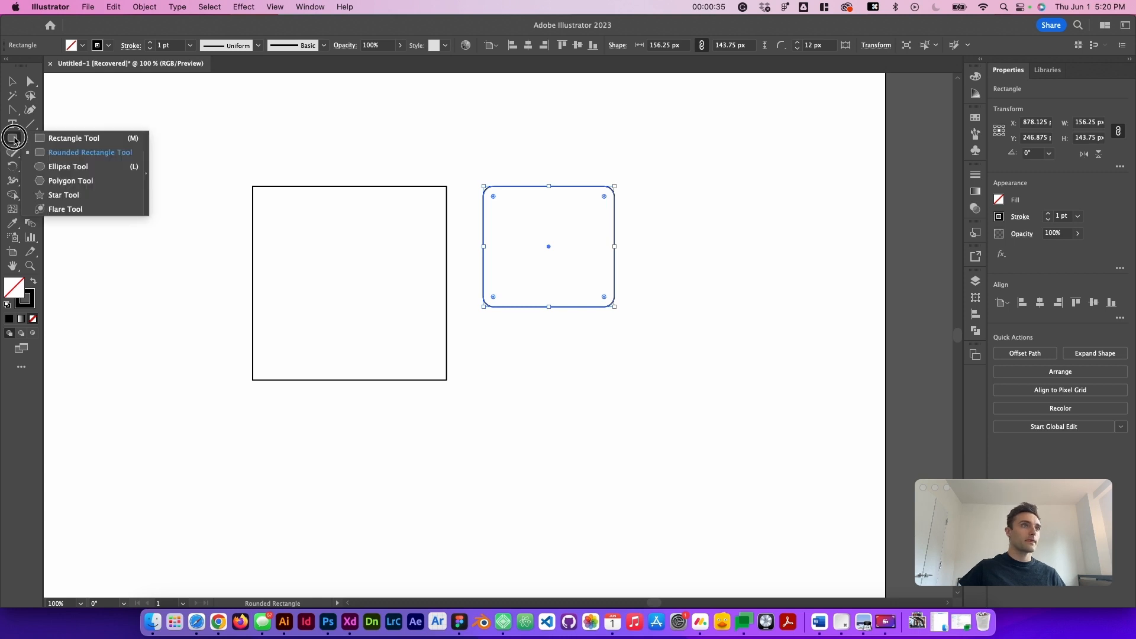
click(88, 166)
drag(75, 201, 180, 296)
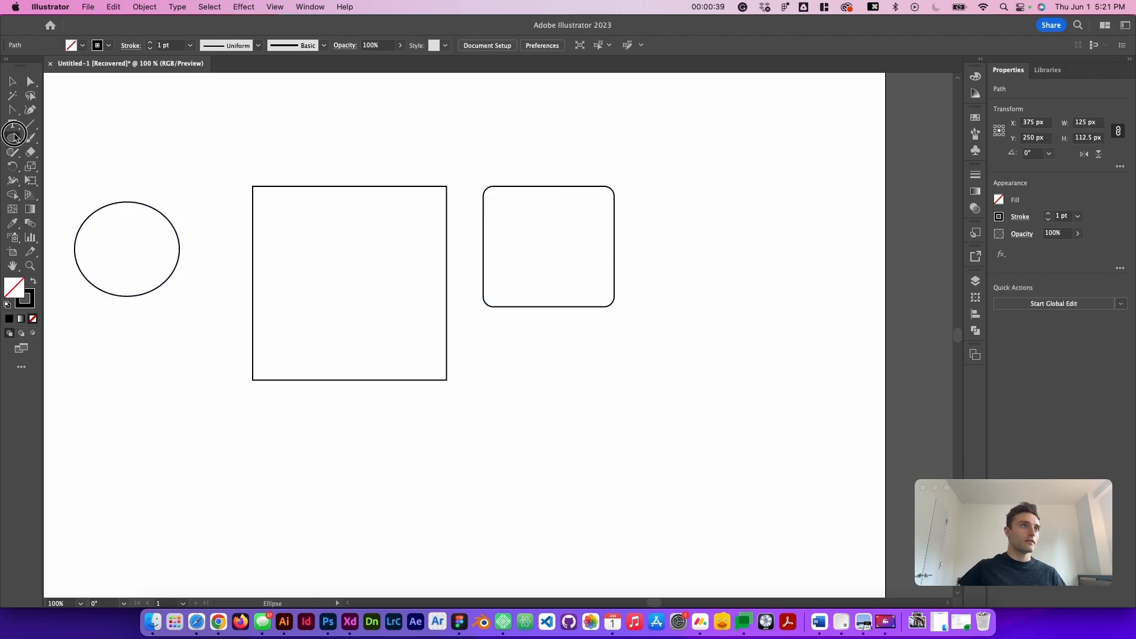
Create an eight-sided polygon with a 50 px radius below the large square using the Polygon tool.
click(14, 145)
click(94, 179)
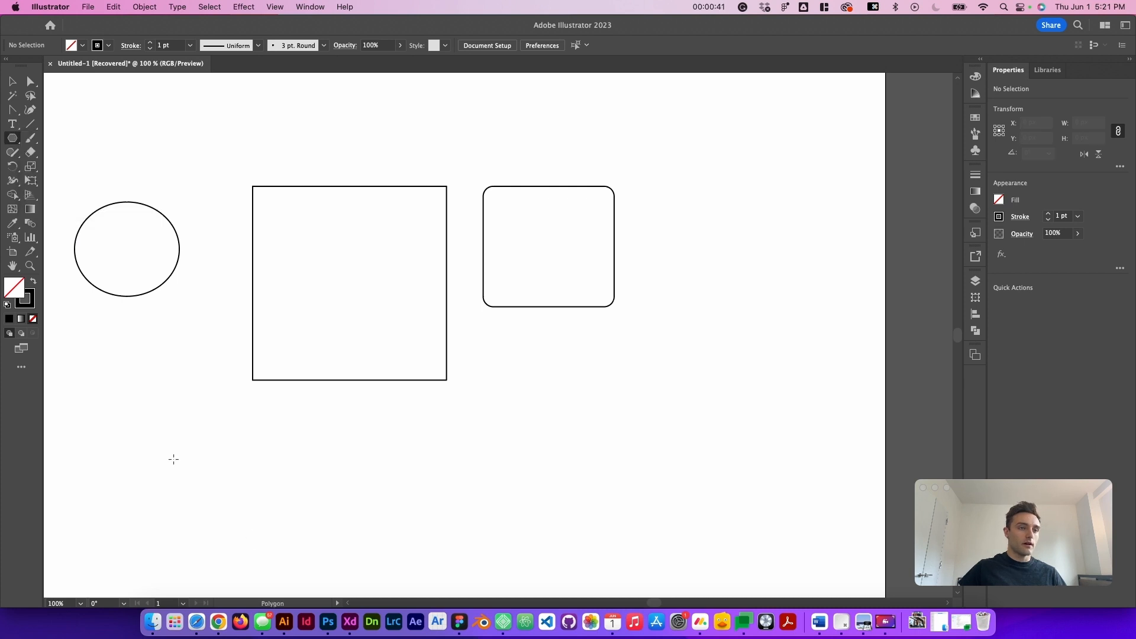
click(338, 479)
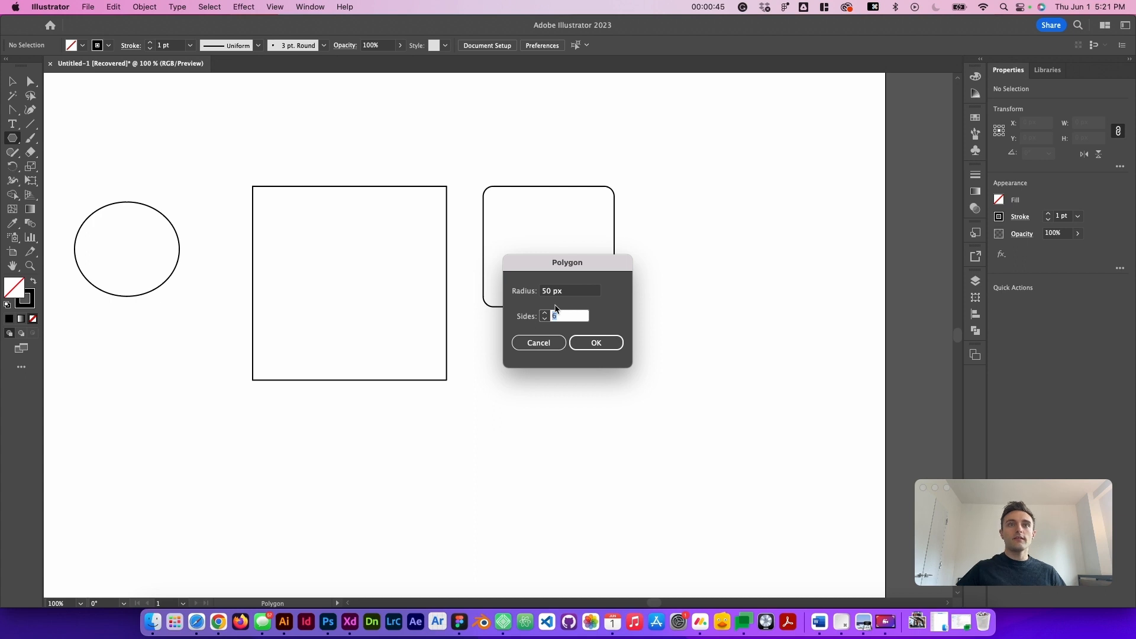
text(8)
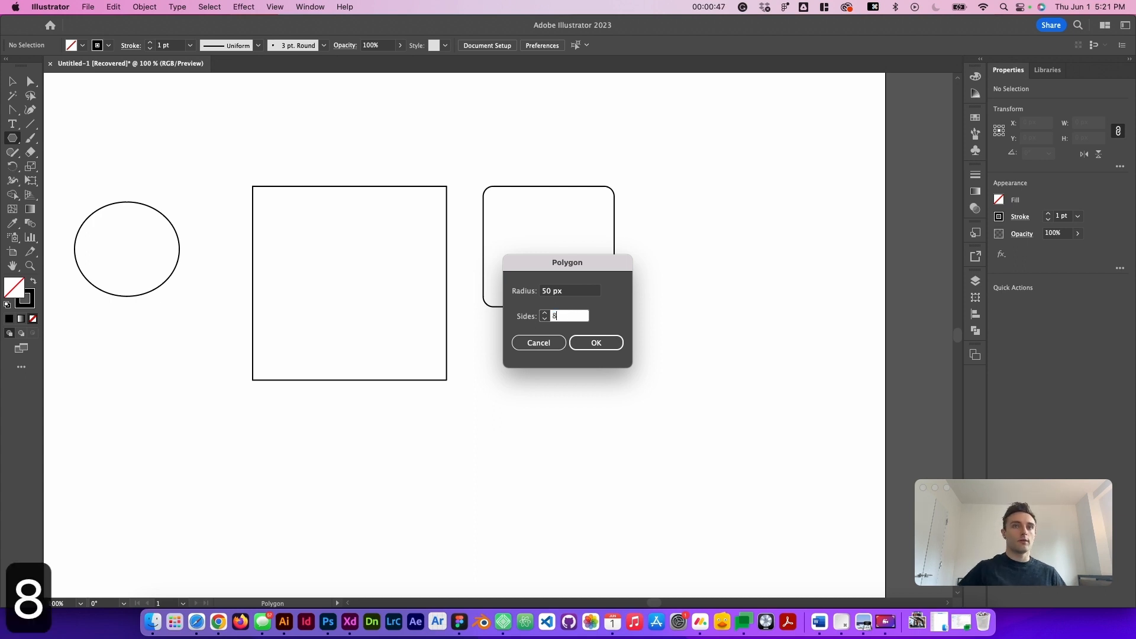
key(Return)
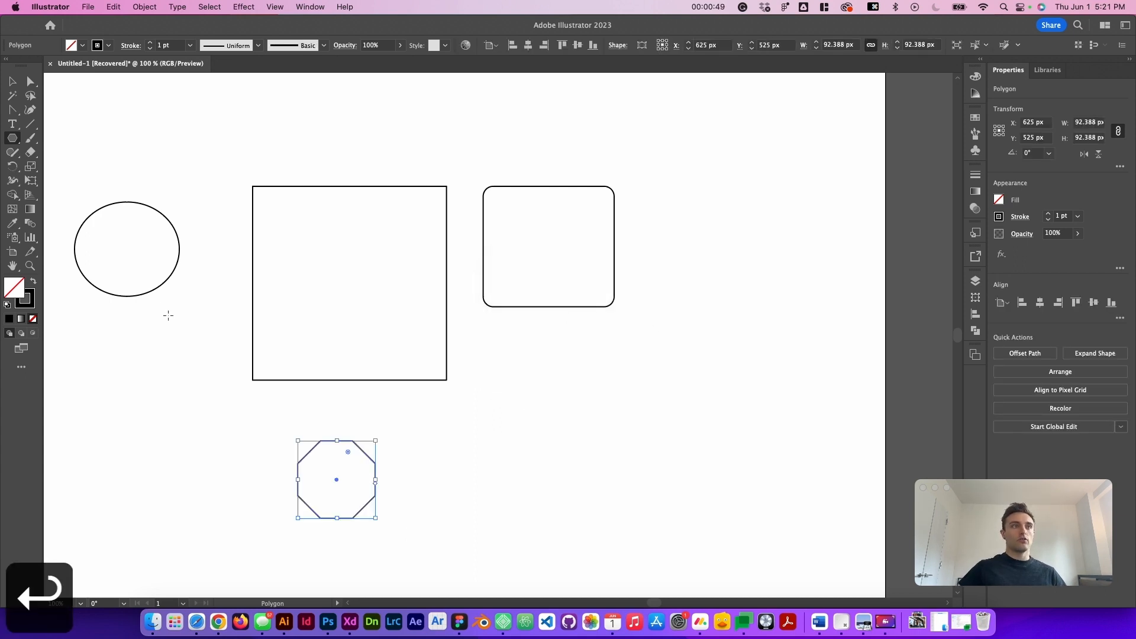
Create a triangle to the right of the octagon as a three-sided polygon with a 50 px radius, and deselect it.
click(13, 139)
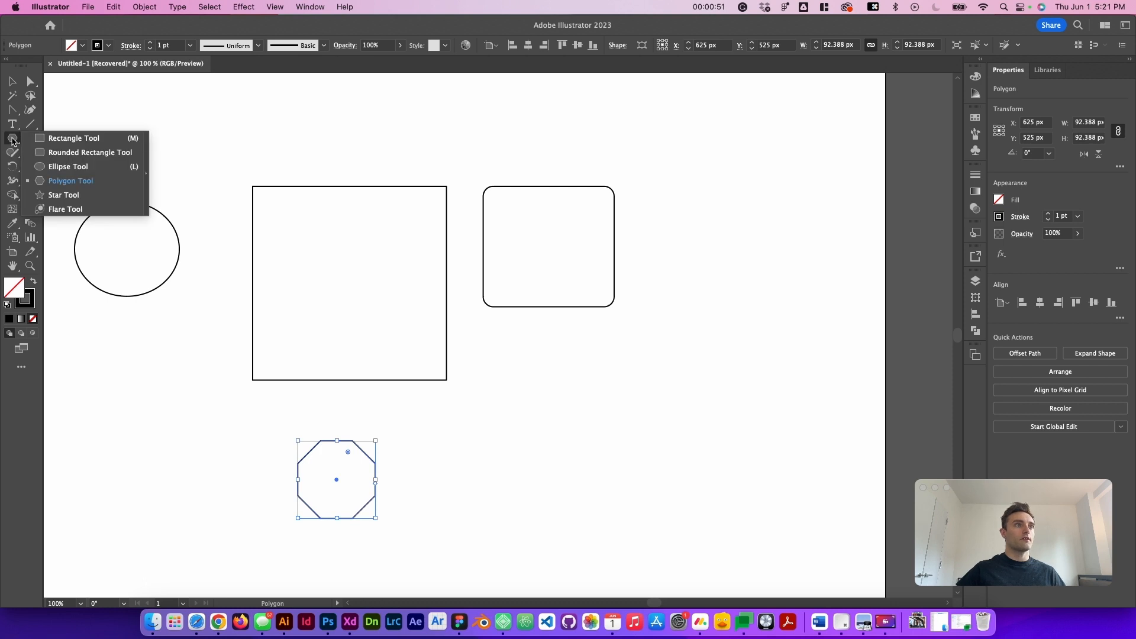
click(94, 181)
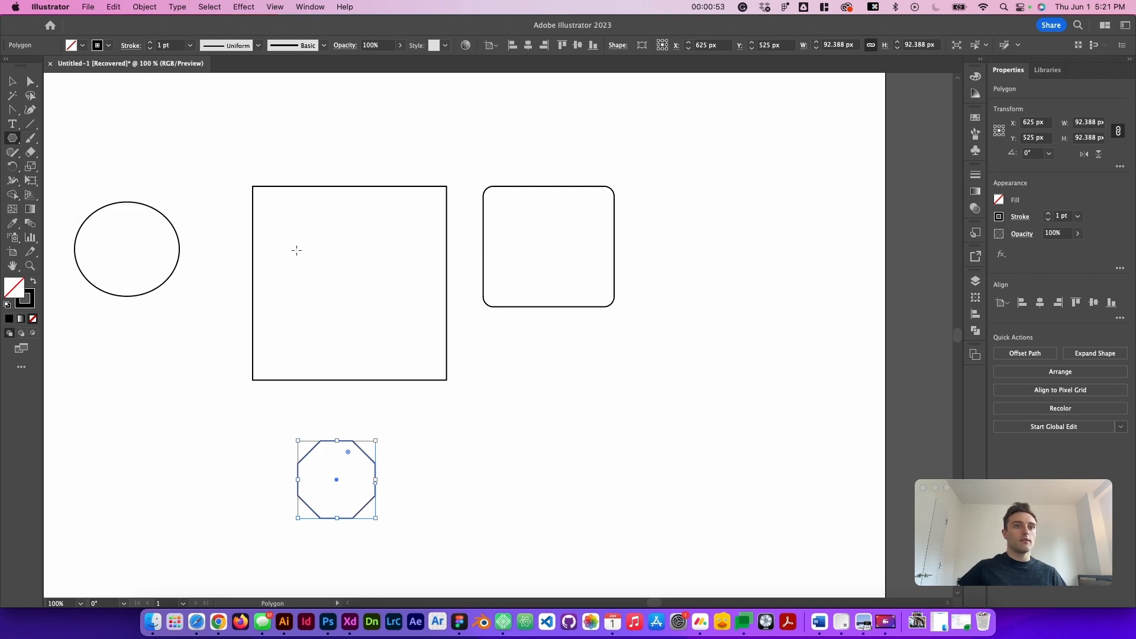
click(515, 463)
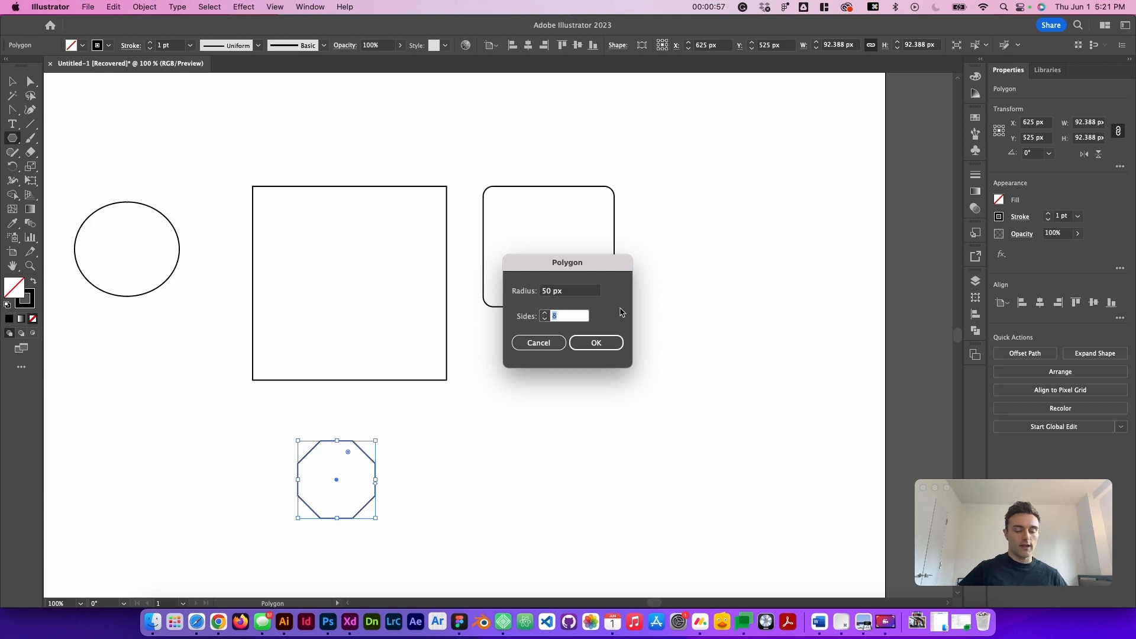
text(3)
key(Return)
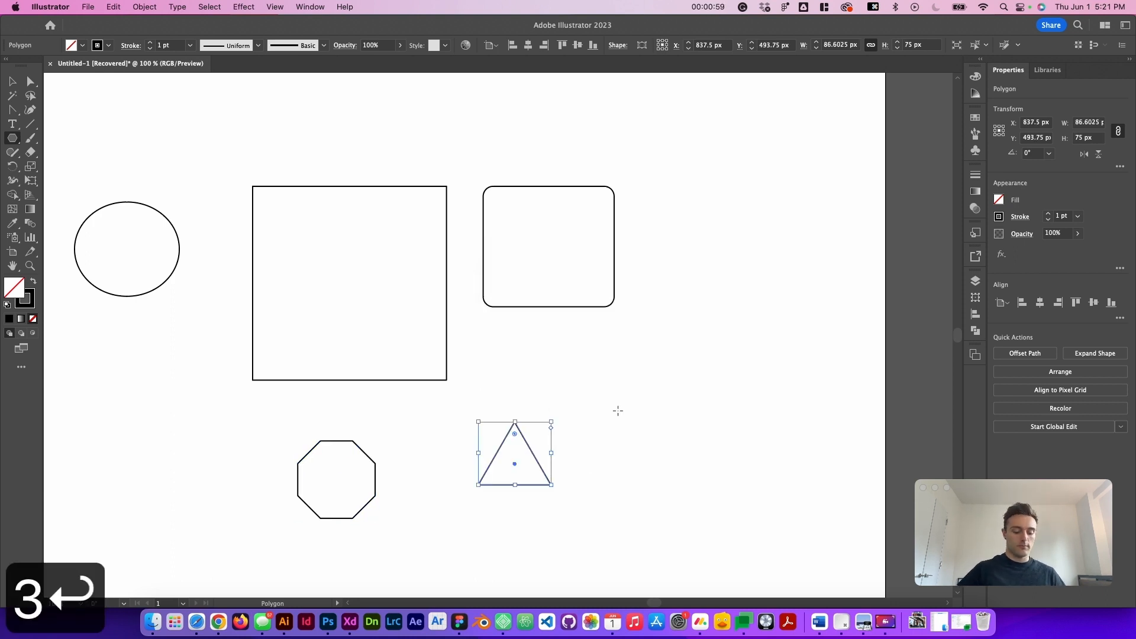
key(v)
click(602, 407)
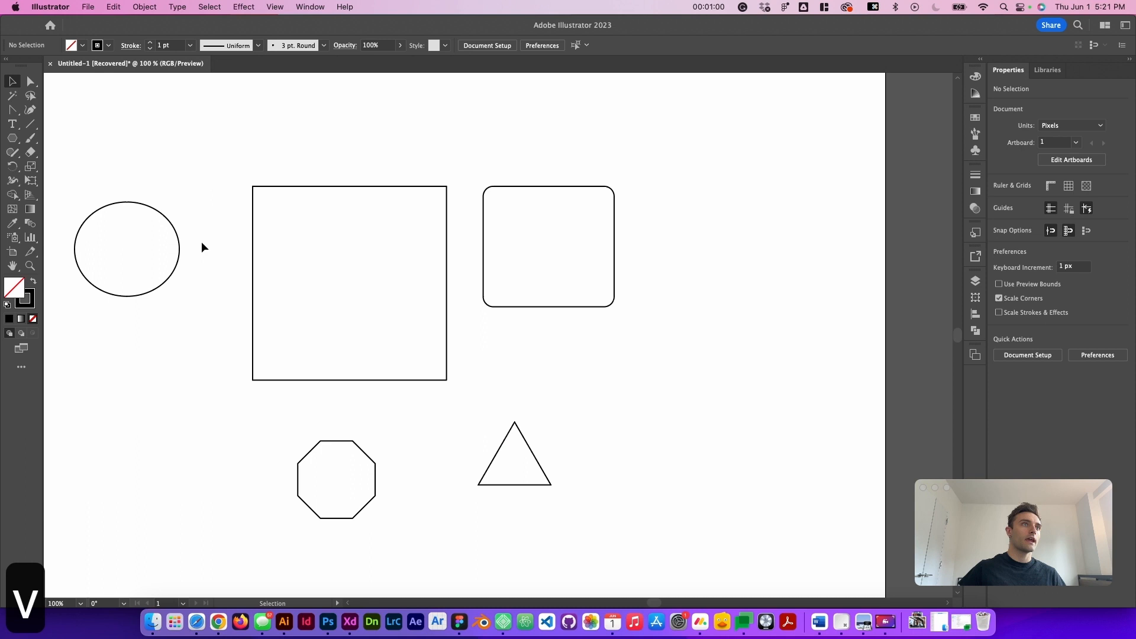
Draw a five-pointed star about 177 by 168 px below the rounded rectangle with the Star tool, and deselect it.
click(11, 145)
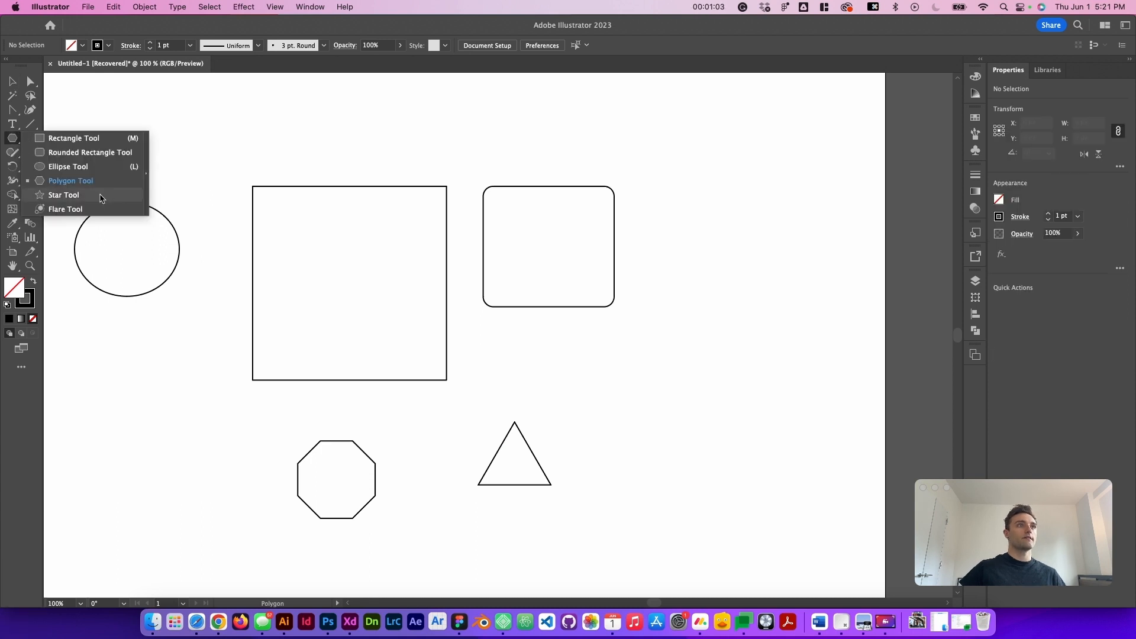
click(102, 198)
mouse_move(629, 367)
mouse_down()
mouse_move(716, 449)
mouse_move(669, 396)
mouse_move(687, 420)
mouse_up()
key(v)
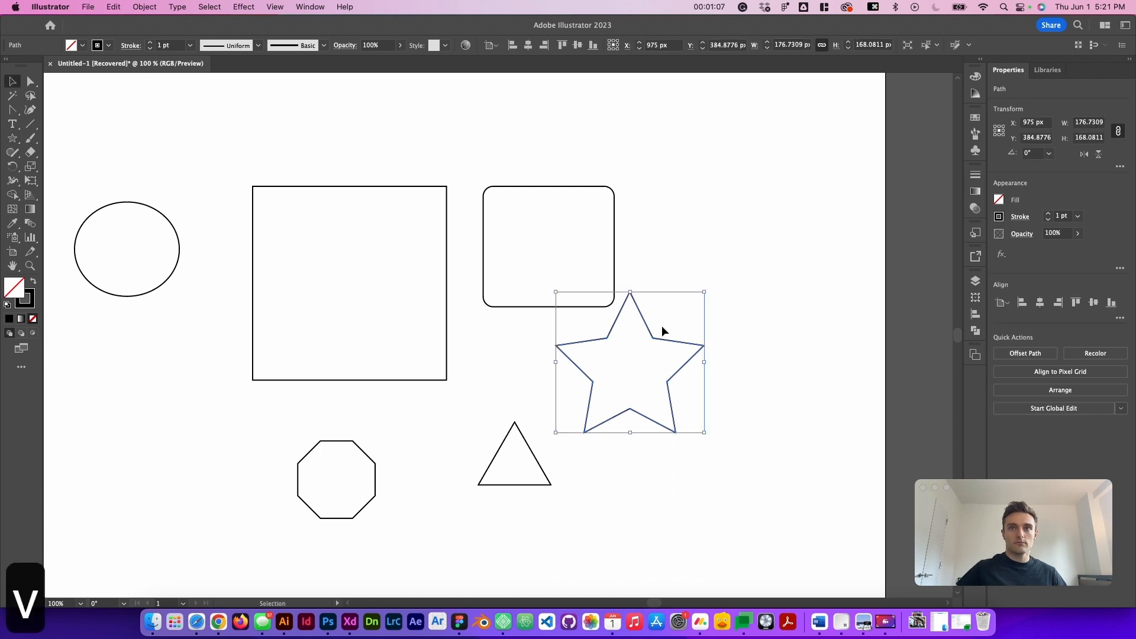
click(657, 517)
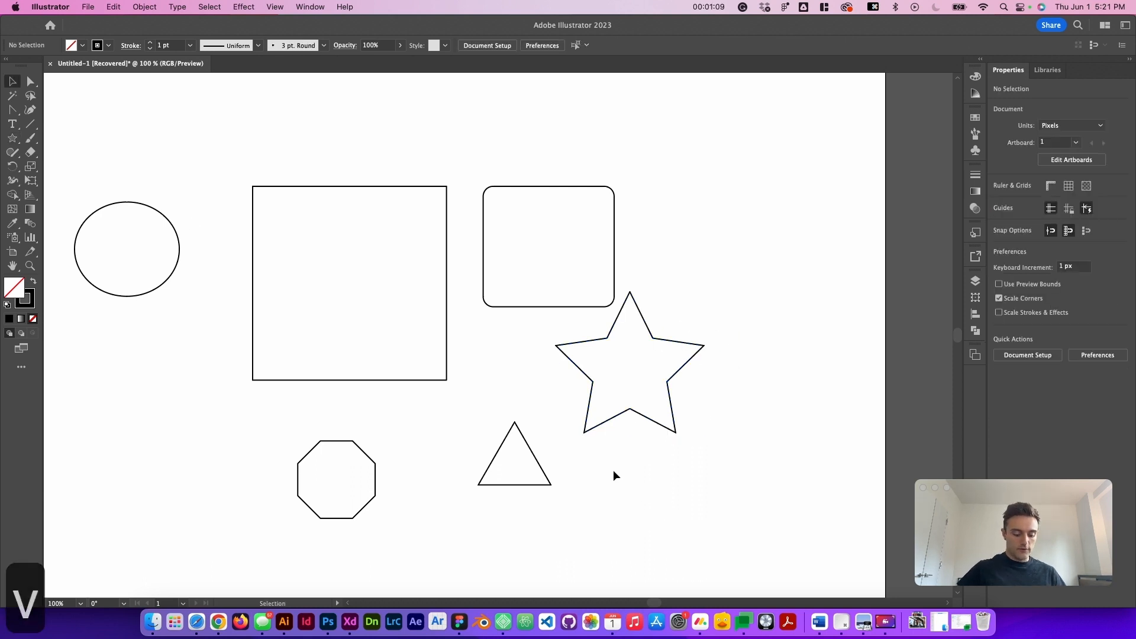
Create a star with 10 points below the ellipse, move it to the right of the rounded rectangle and deselect it.
click(12, 138)
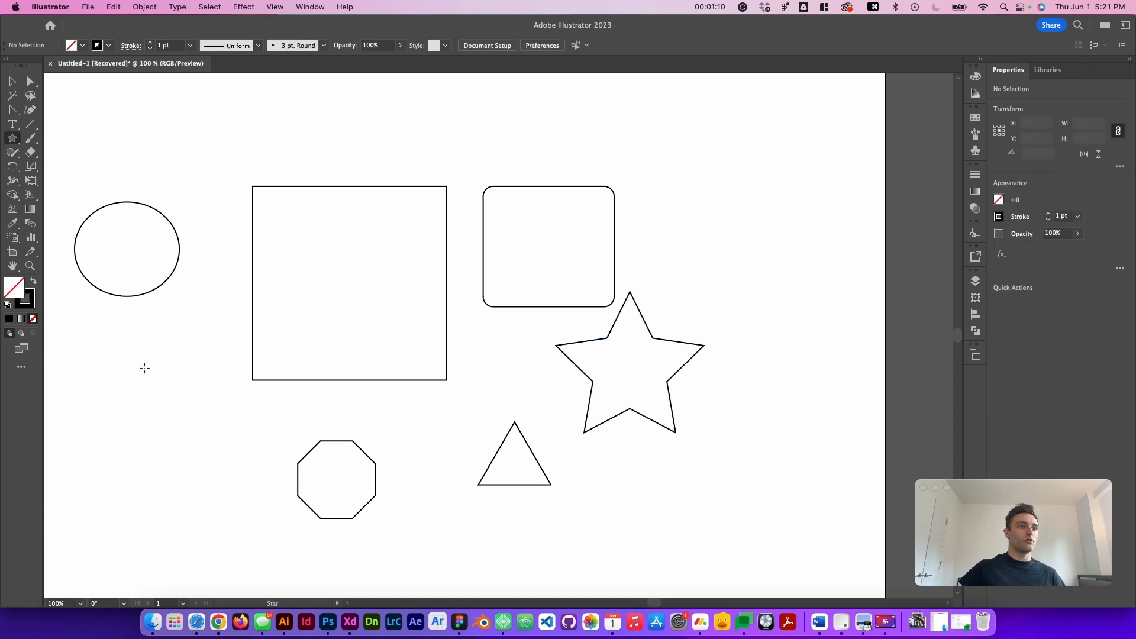
click(147, 423)
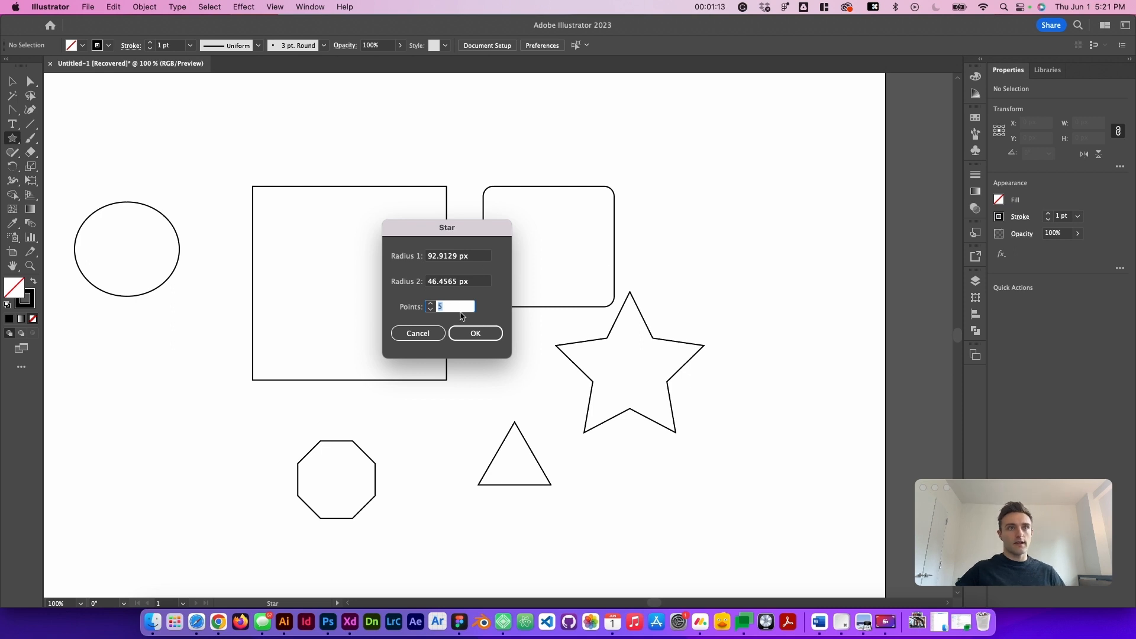
key(BackSpace)
text(10)
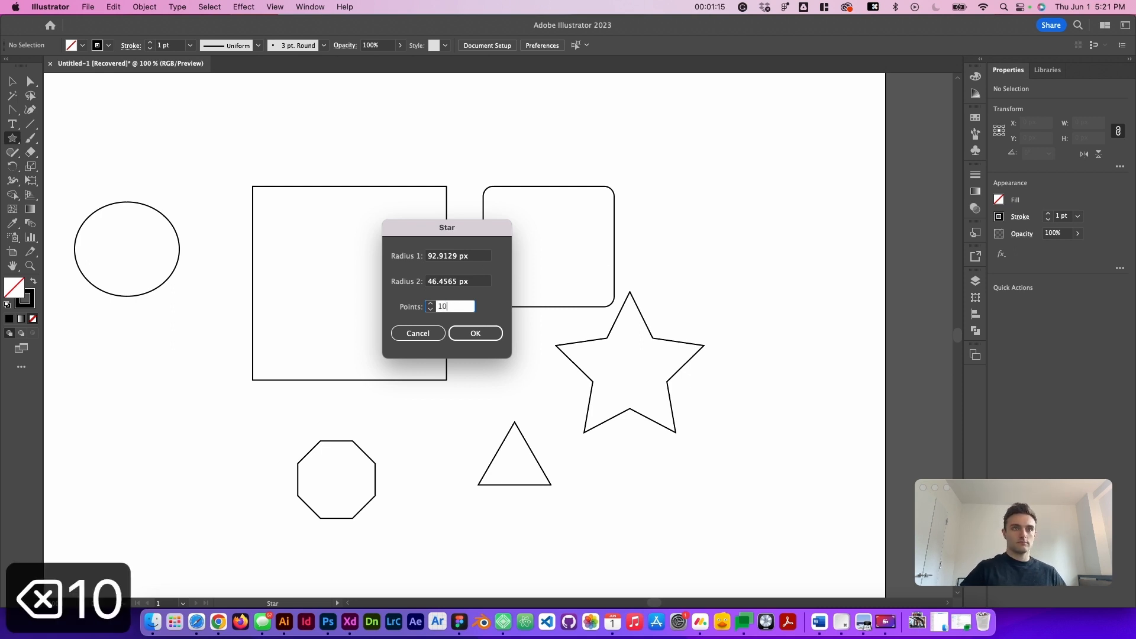
key(Return)
key(v)
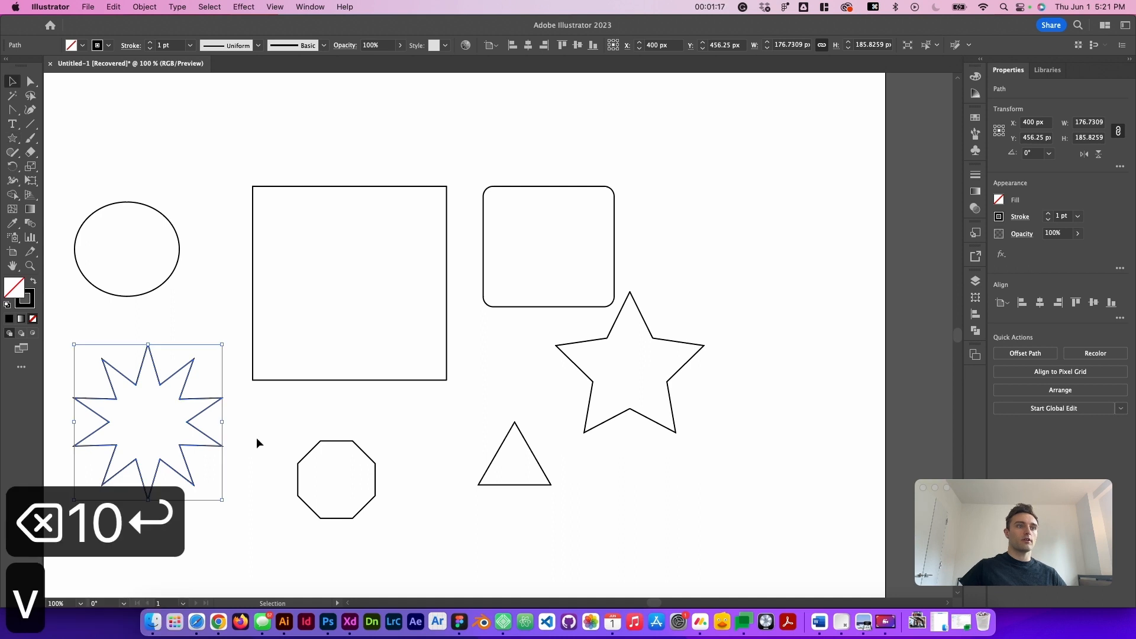
click(256, 441)
drag(197, 429, 777, 268)
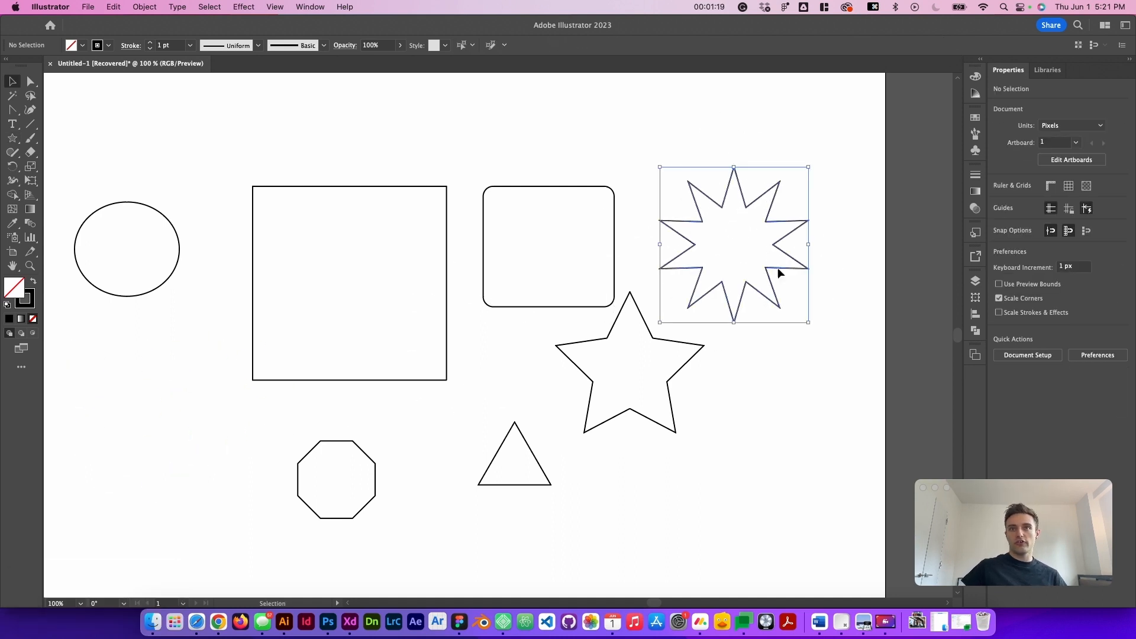
click(750, 373)
Draw a placeholder text area about 313 by 325 px on the empty artboard with the Type tool, and discard the stray small text frame.
scroll(751, 370, down, 2)
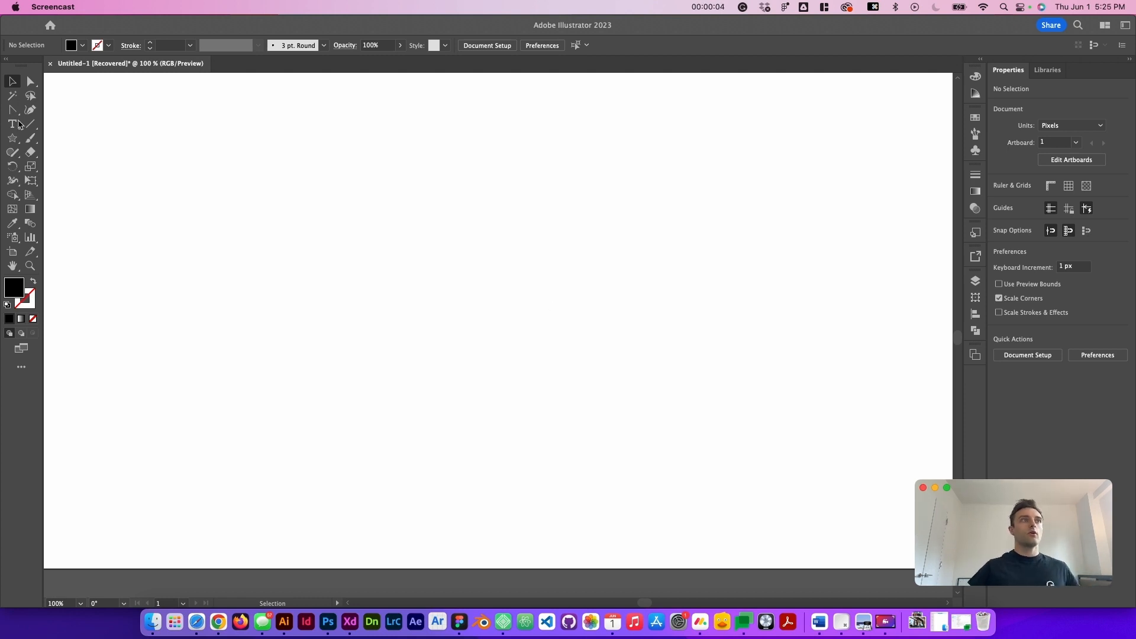
click(19, 124)
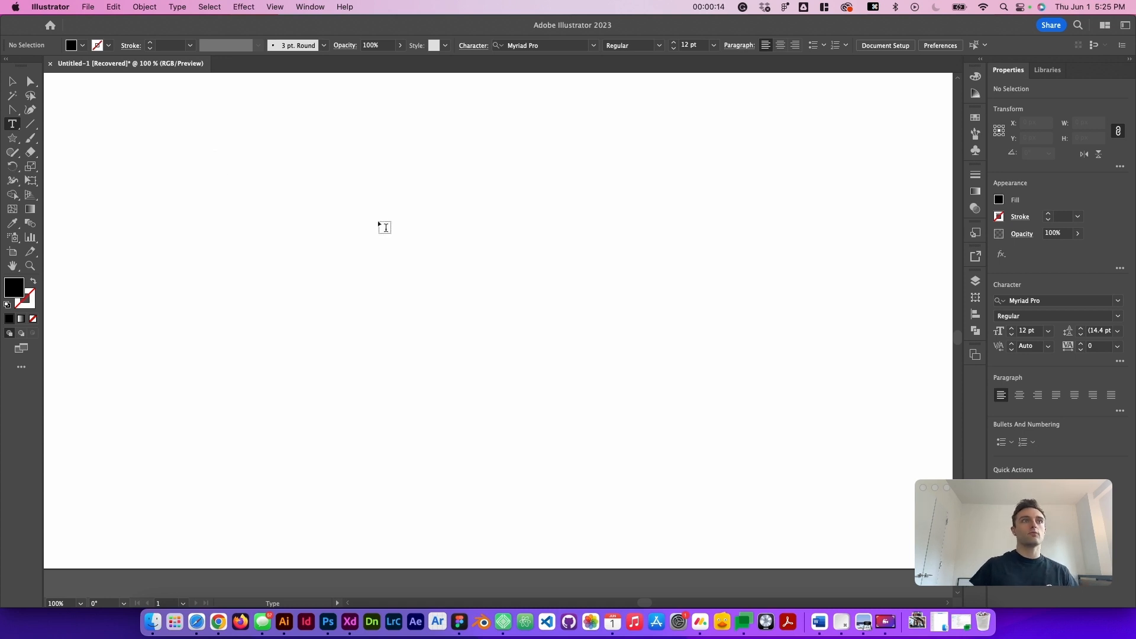
drag(161, 134, 424, 406)
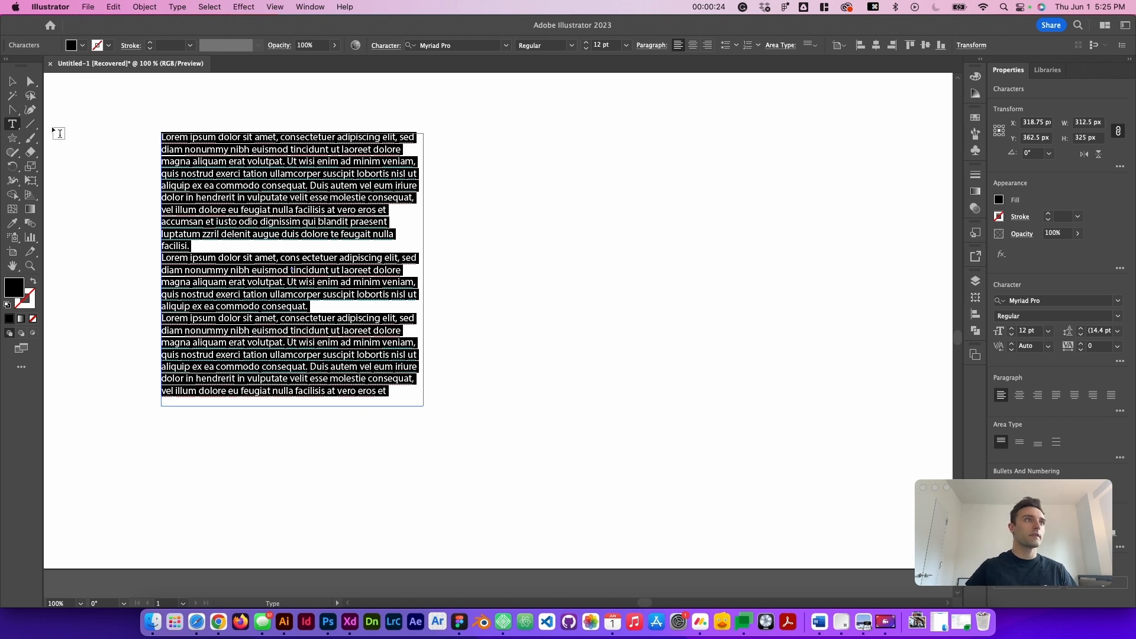
click(83, 152)
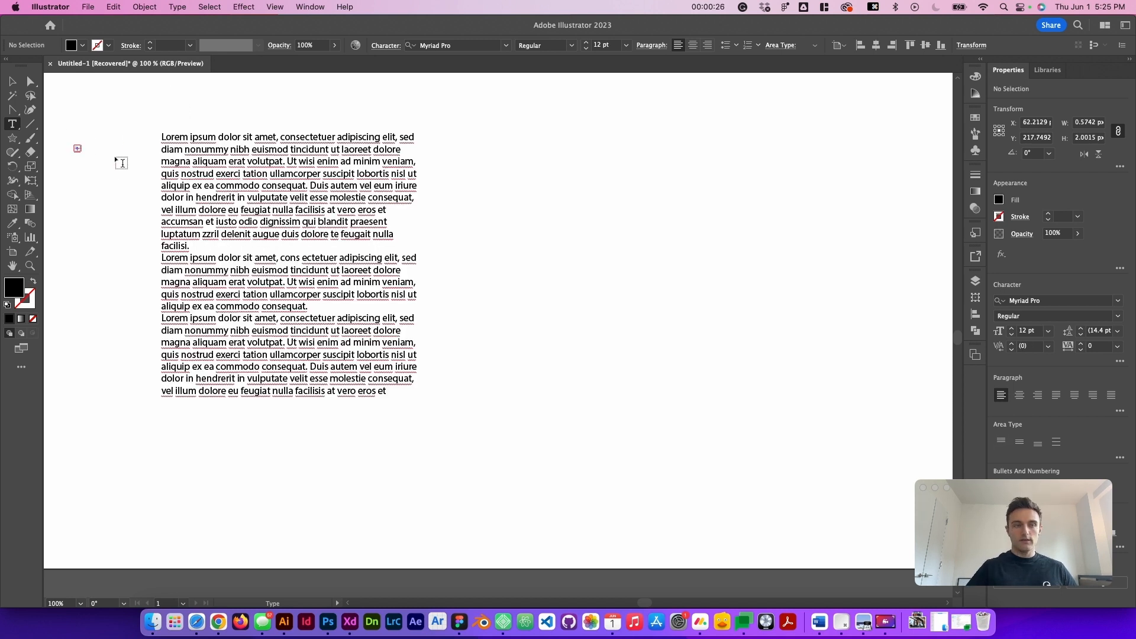
key(Escape)
key(BackSpace)
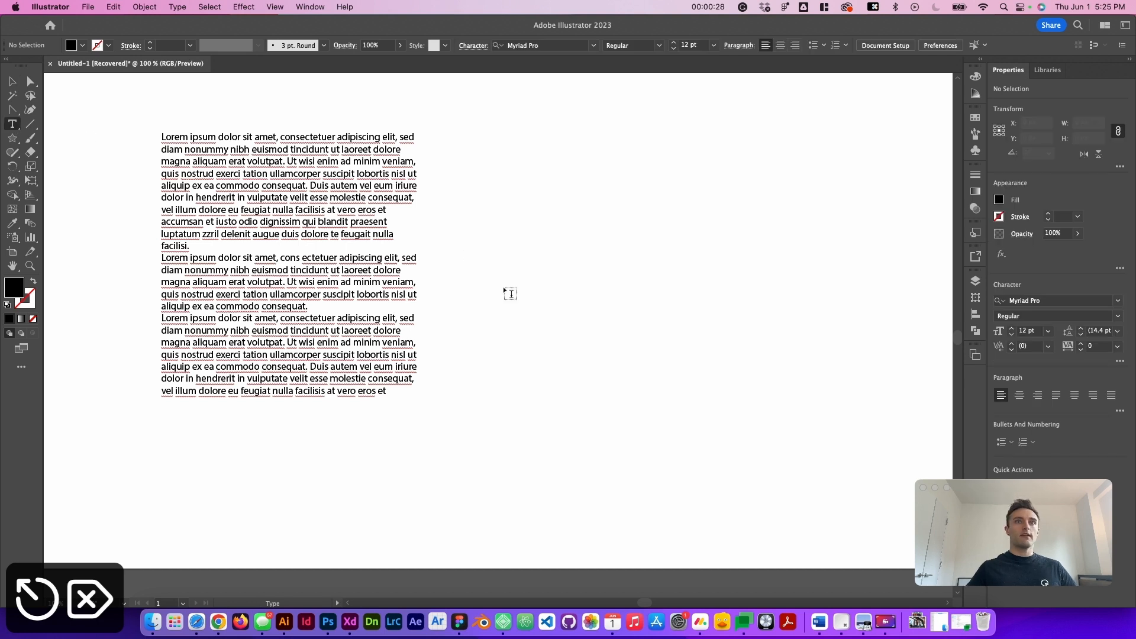
Add a line of point text reading "dhkjhlkjfgkjadshgajkhdsgjhgdkjhgkjh" to the right of the paragraph, and select it as an object.
click(484, 245)
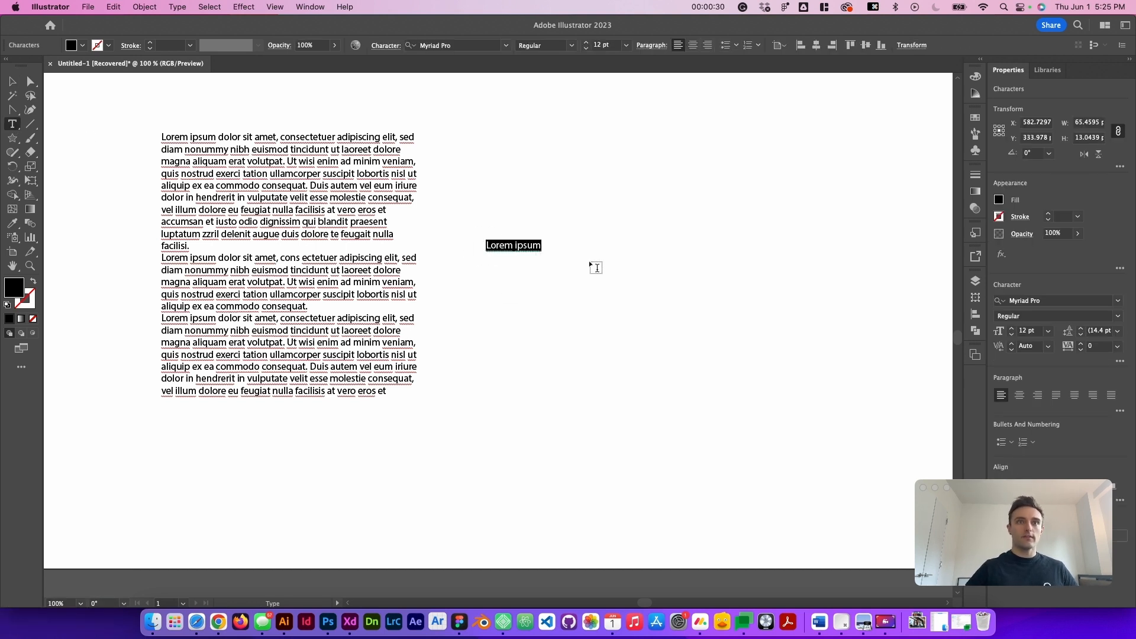
text(dhkjh)
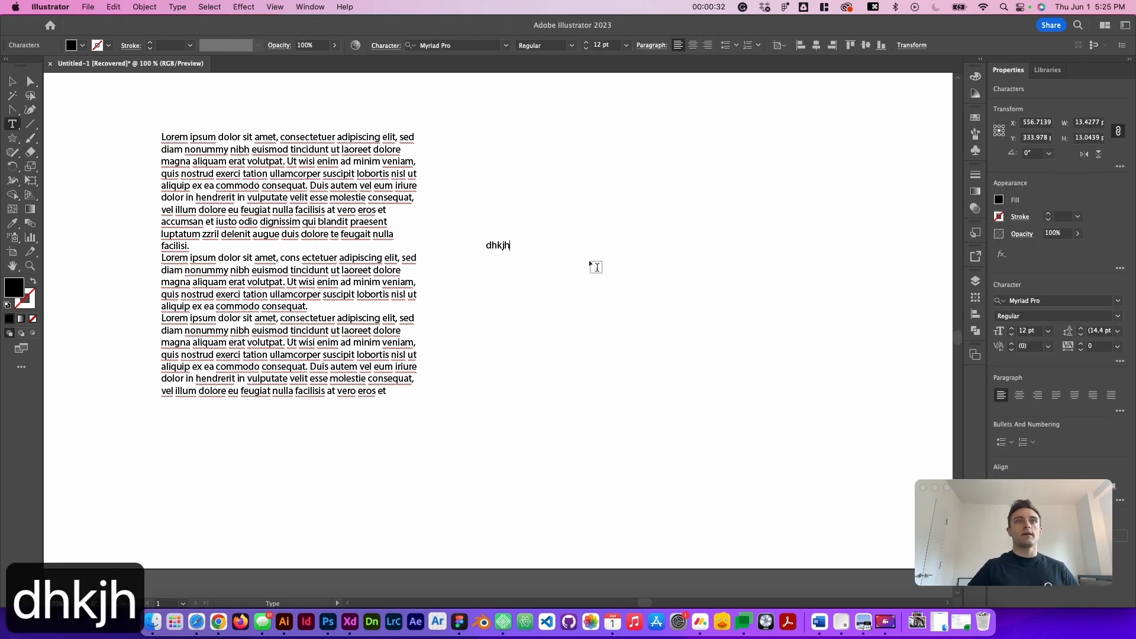
text(lkjfgkjadshgajkhdsgjhgdkjhgkjh)
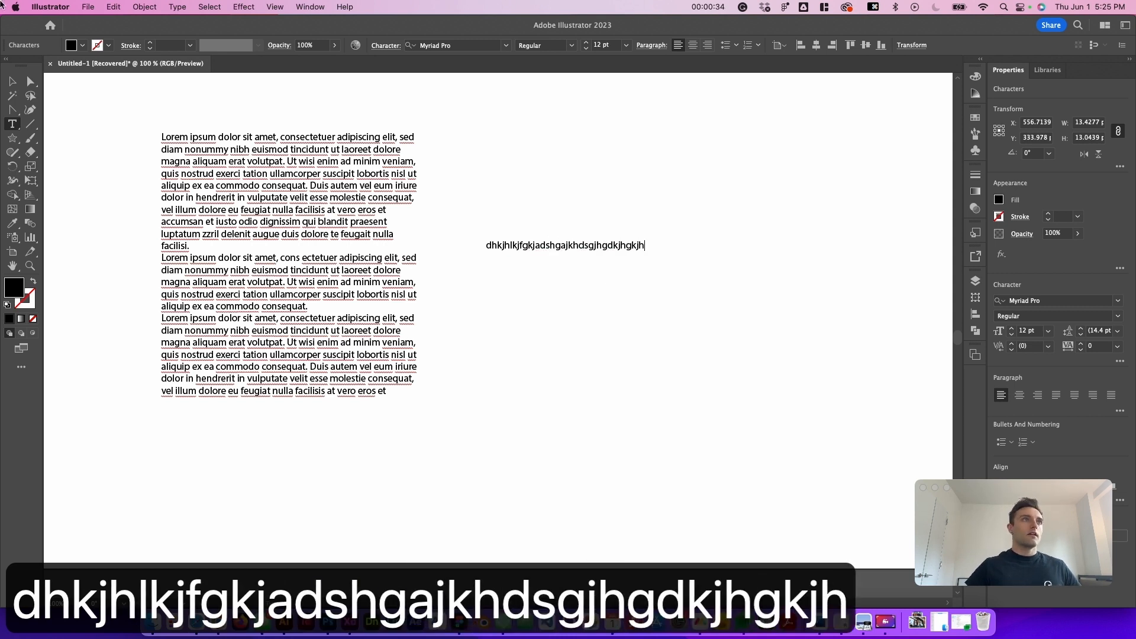
click(17, 79)
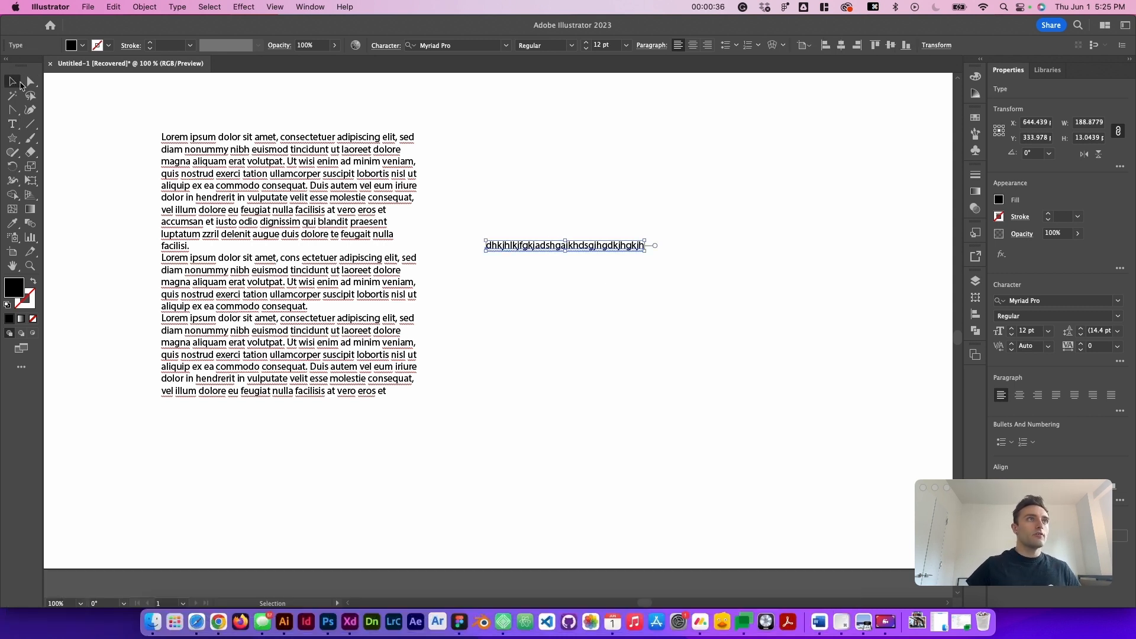
click(446, 190)
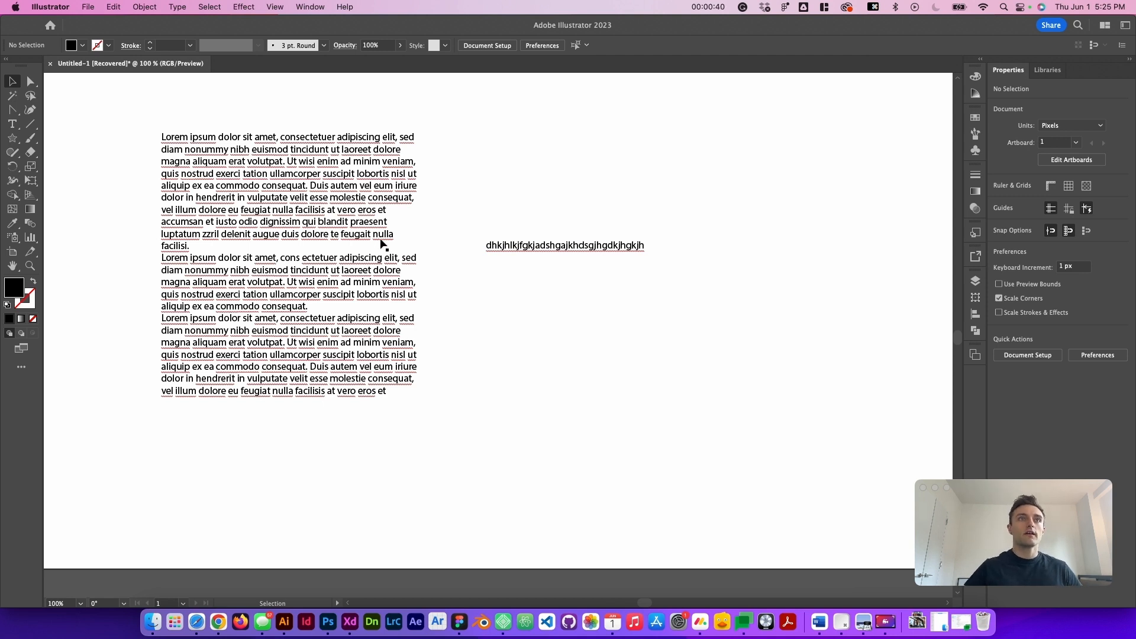
click(573, 247)
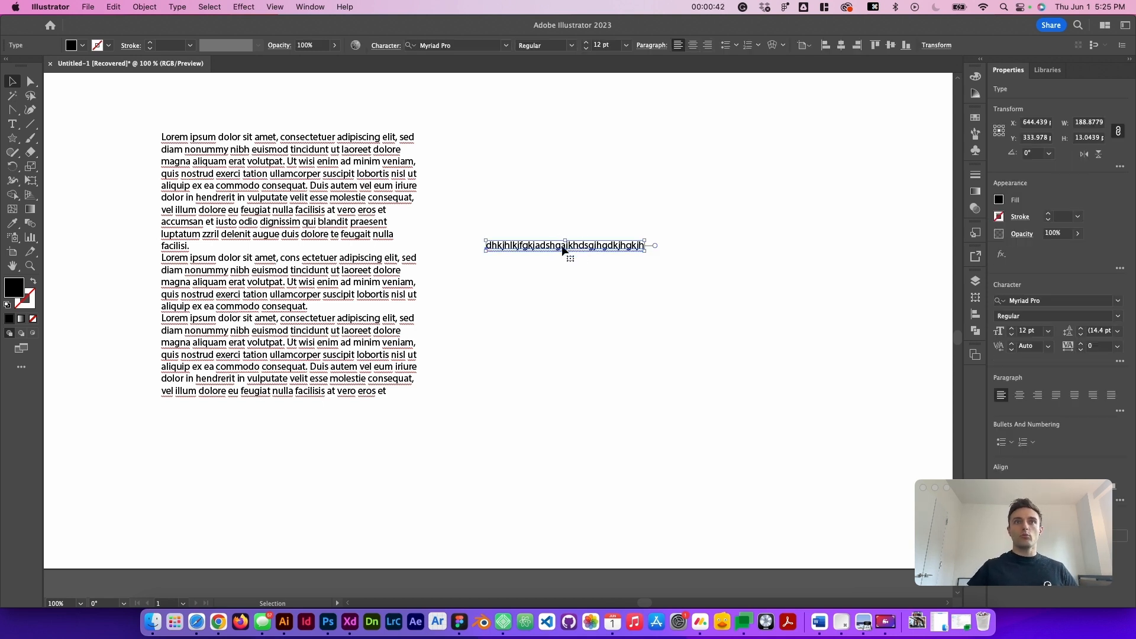
Distort the point text line to about 94 by 223 px, and delete it.
click(645, 251)
drag(645, 251, 566, 426)
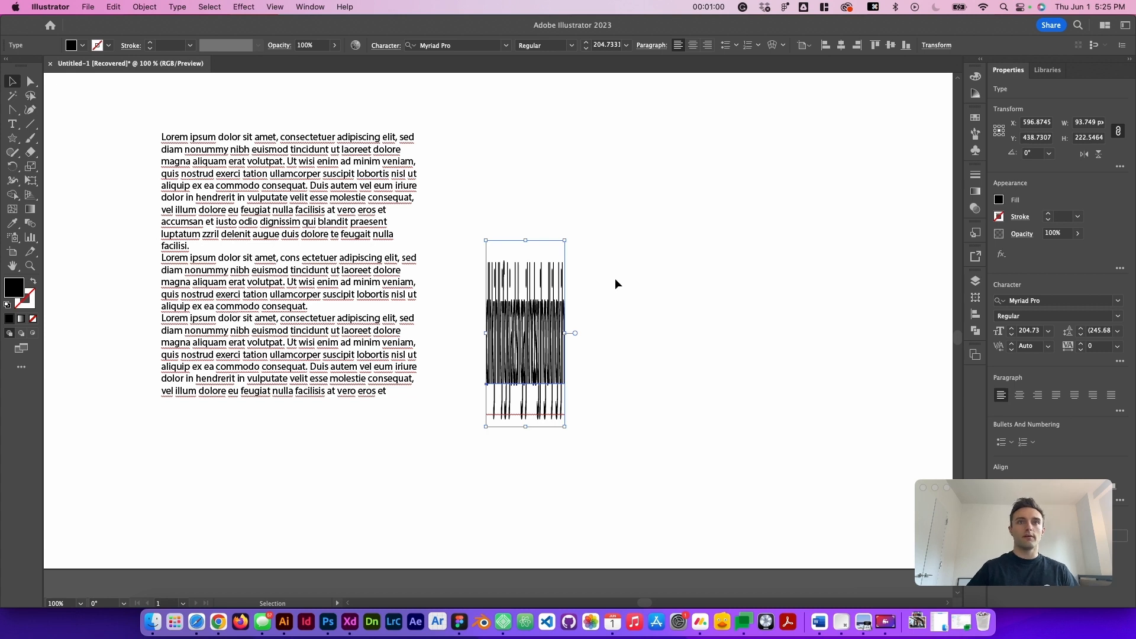
key(BackSpace)
Narrow the paragraph's text area to about 219 px wide, make its height fit the text automatically, and deselect it.
click(358, 251)
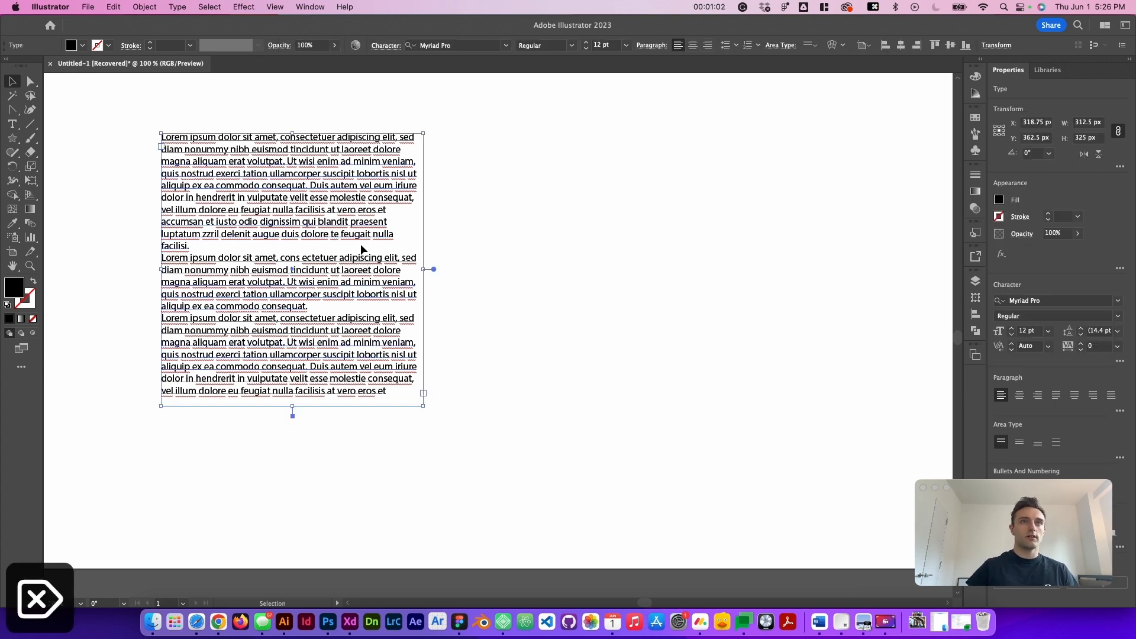
drag(424, 270, 346, 266)
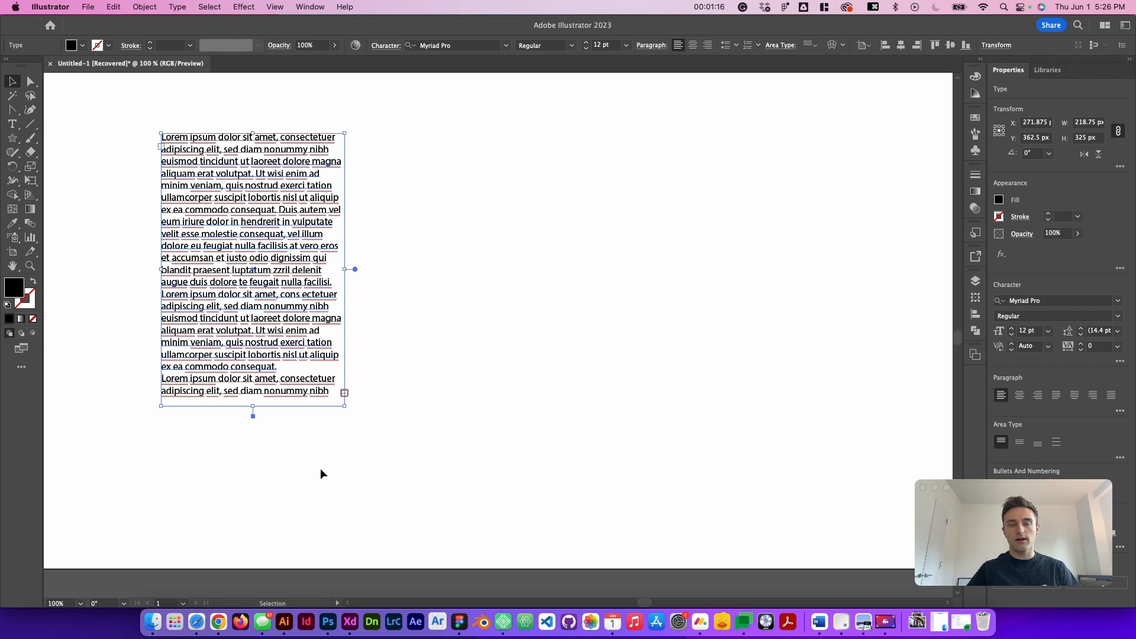
double_click(253, 416)
click(373, 443)
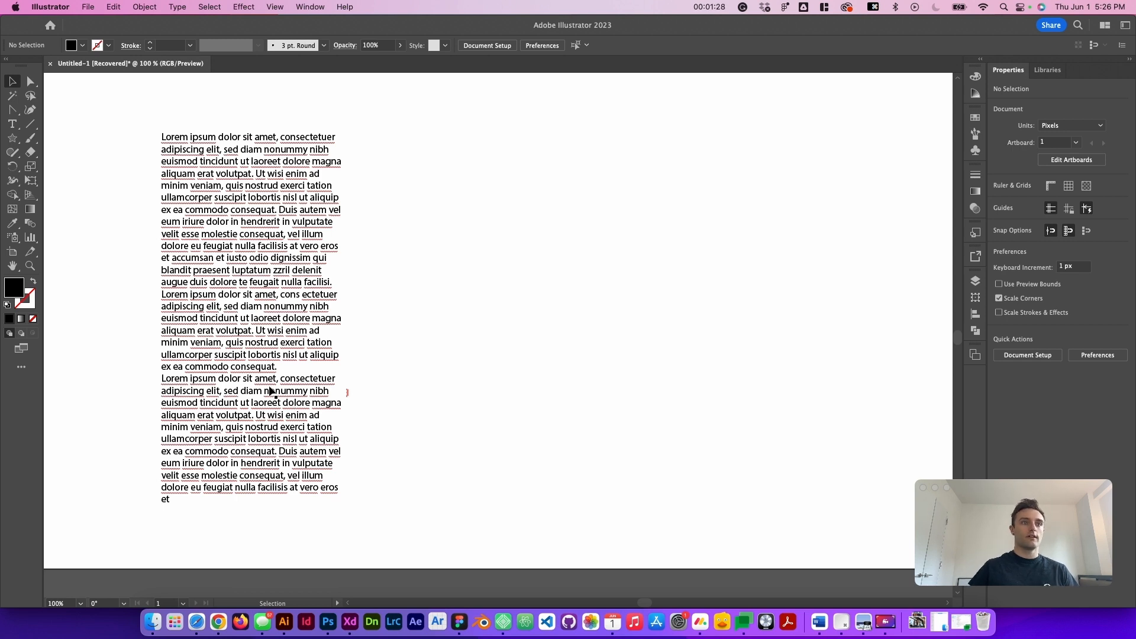
click(312, 279)
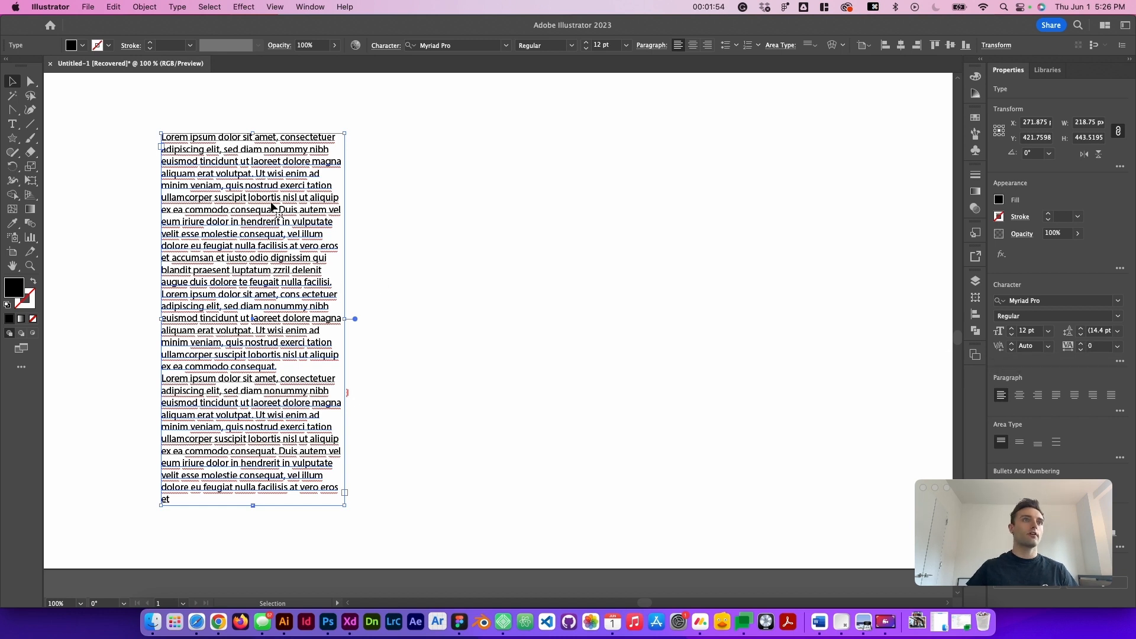
click(670, 209)
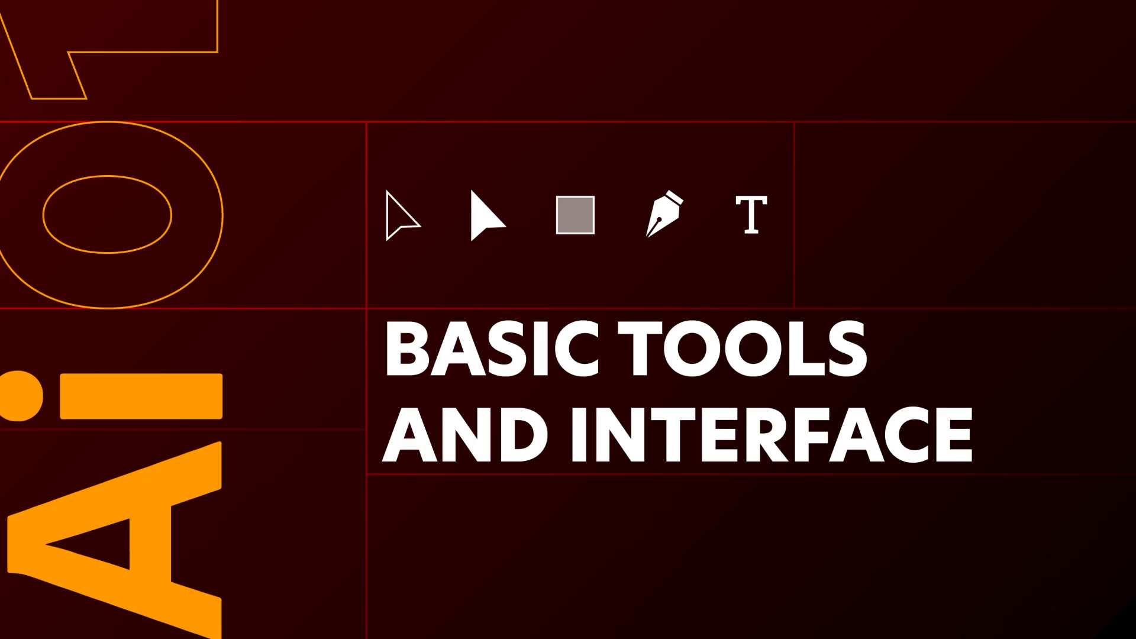